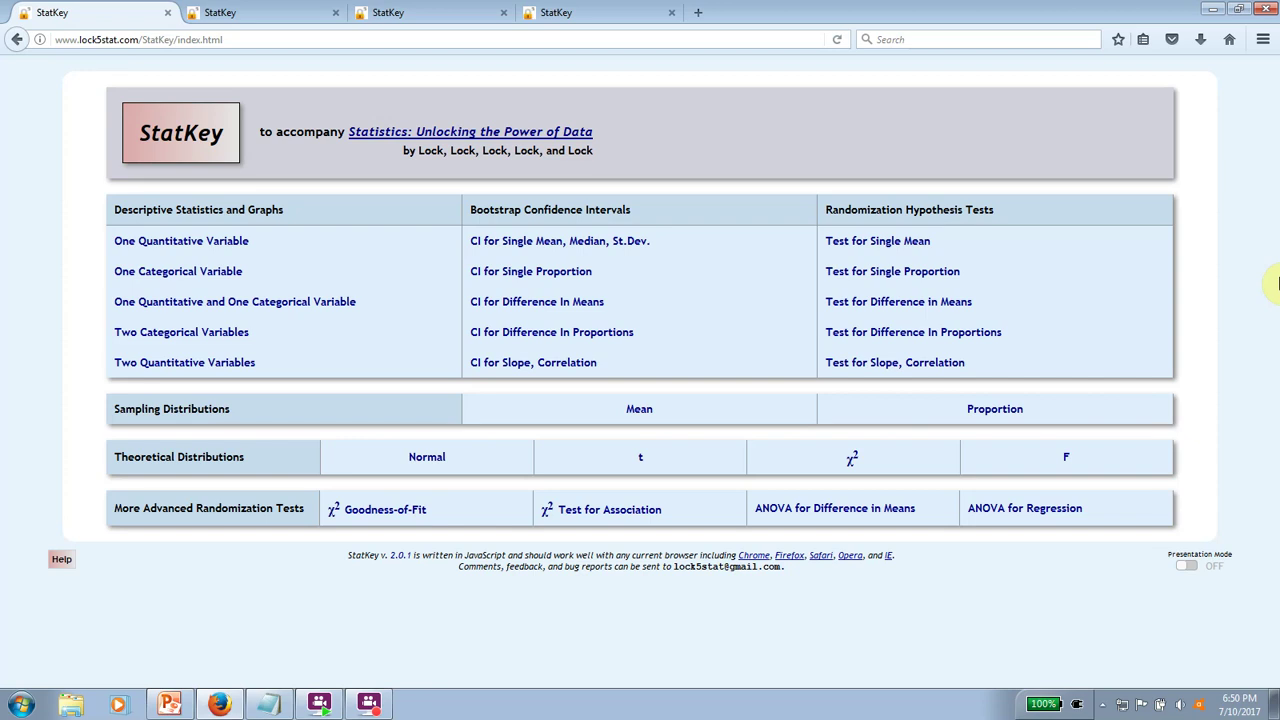
Reveal the hypotheses on the Single Mean slide in PowerPoint, and open StatKey's randomization test for a single mean in Firefox
key(alt+Tab)
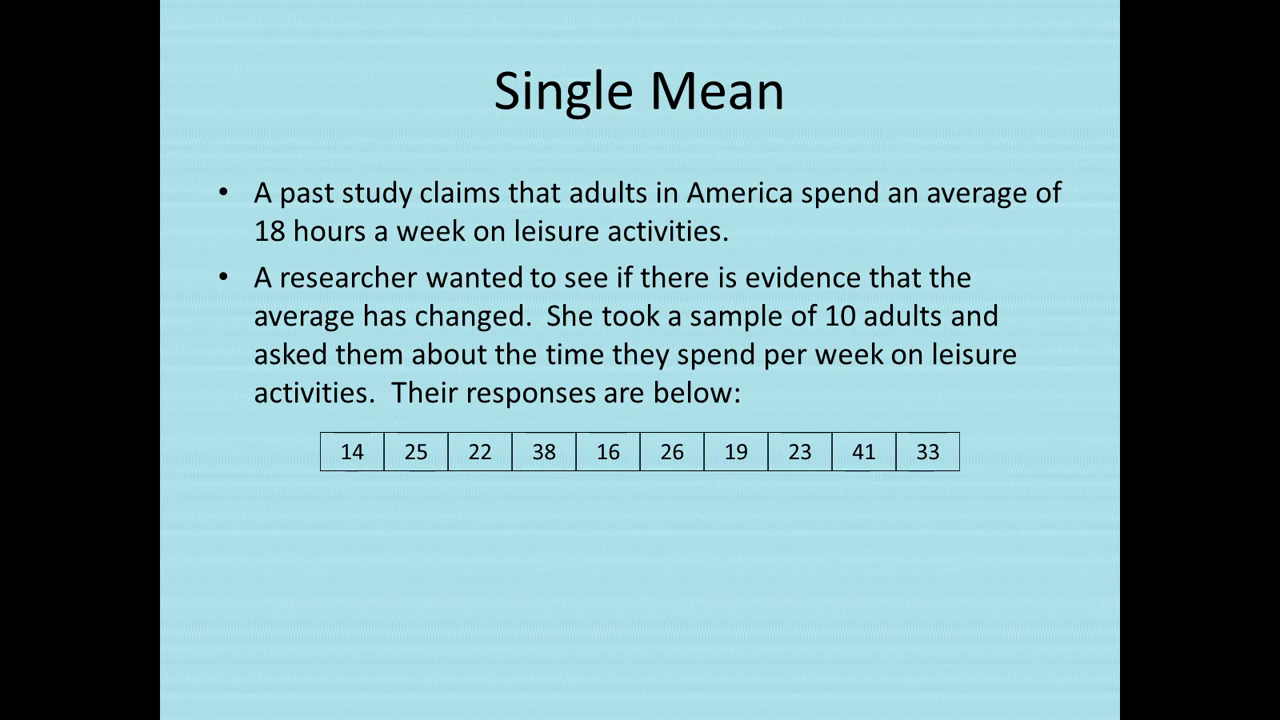
key(Right)
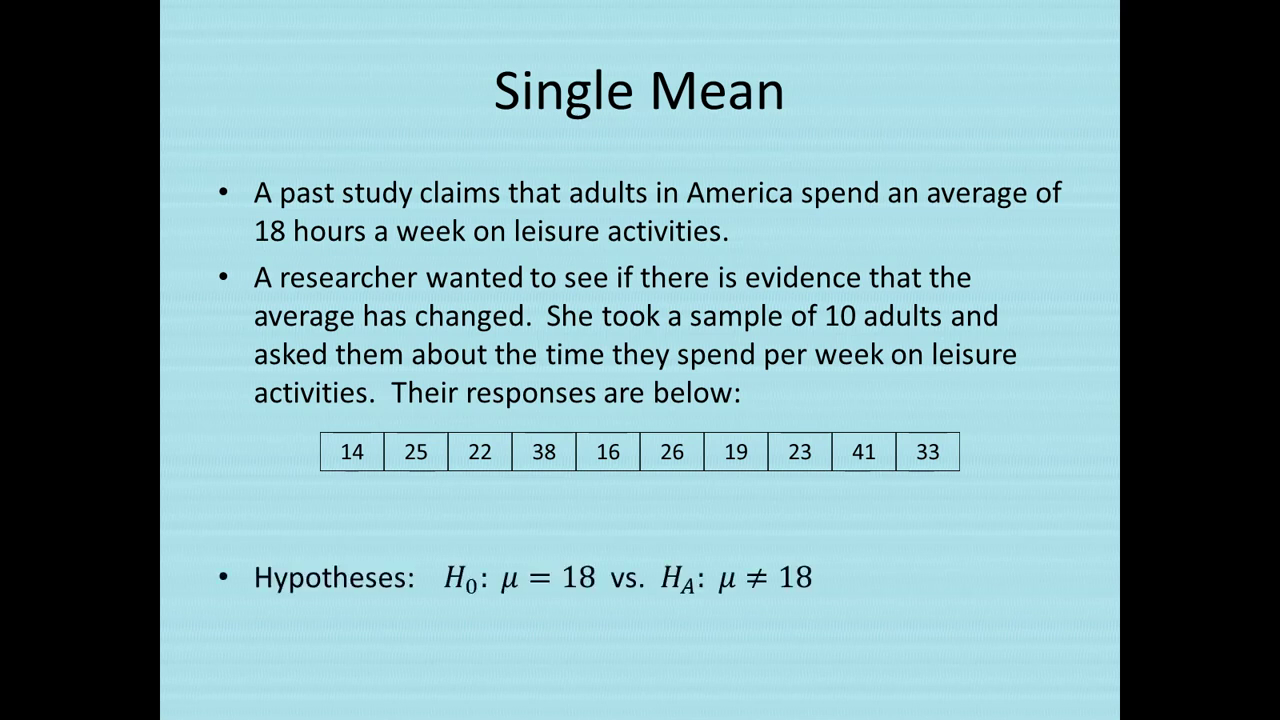
key(alt+Tab)
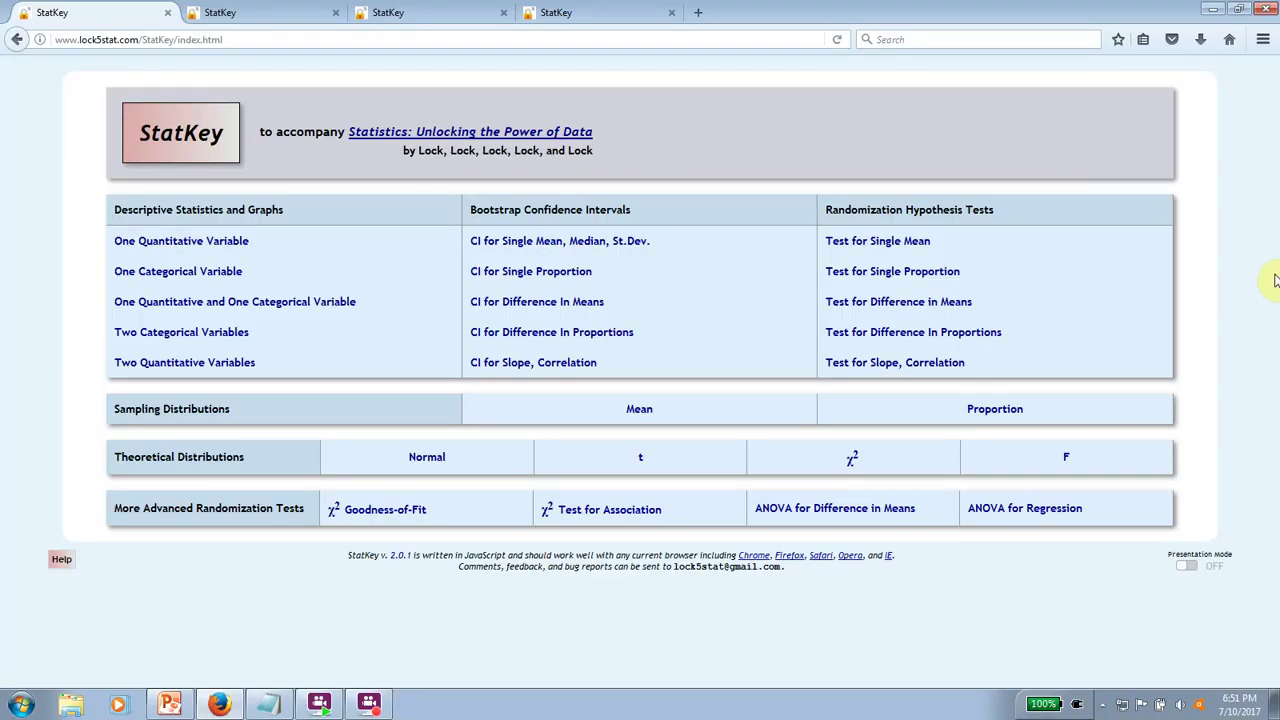
click(922, 242)
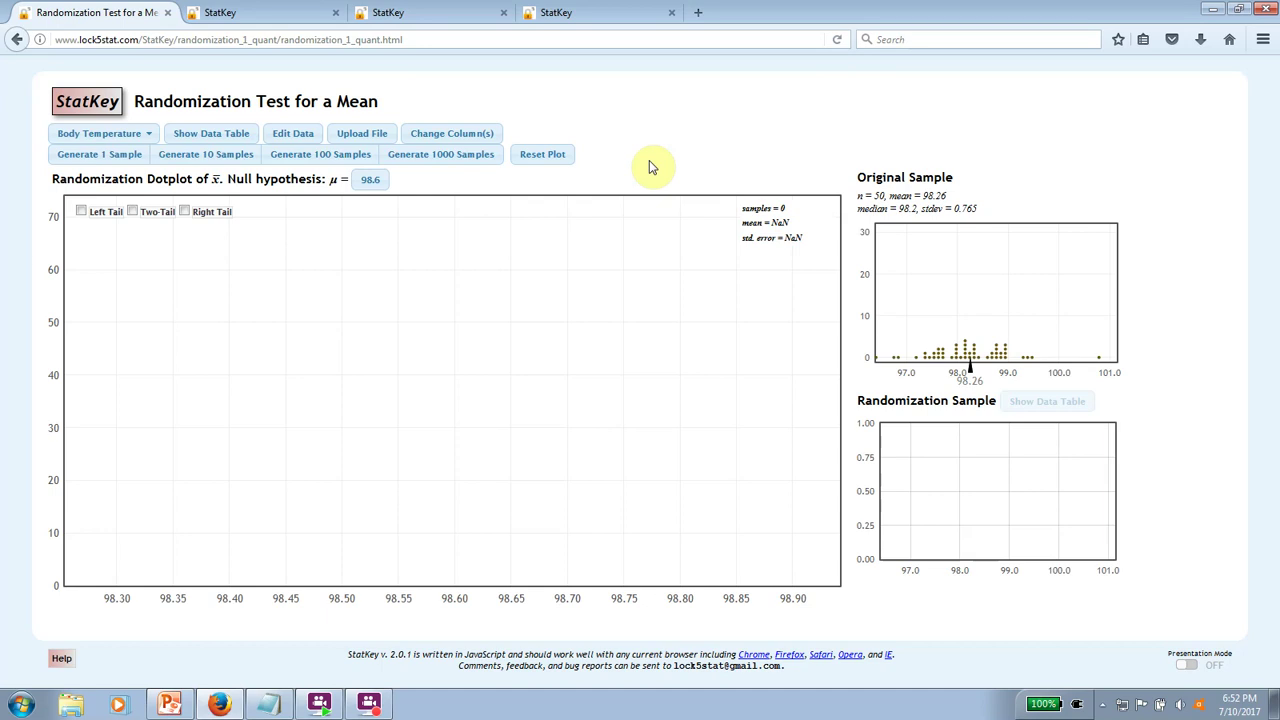
Clear the body temperature values from the editable dataset and turn off the header row option
click(306, 135)
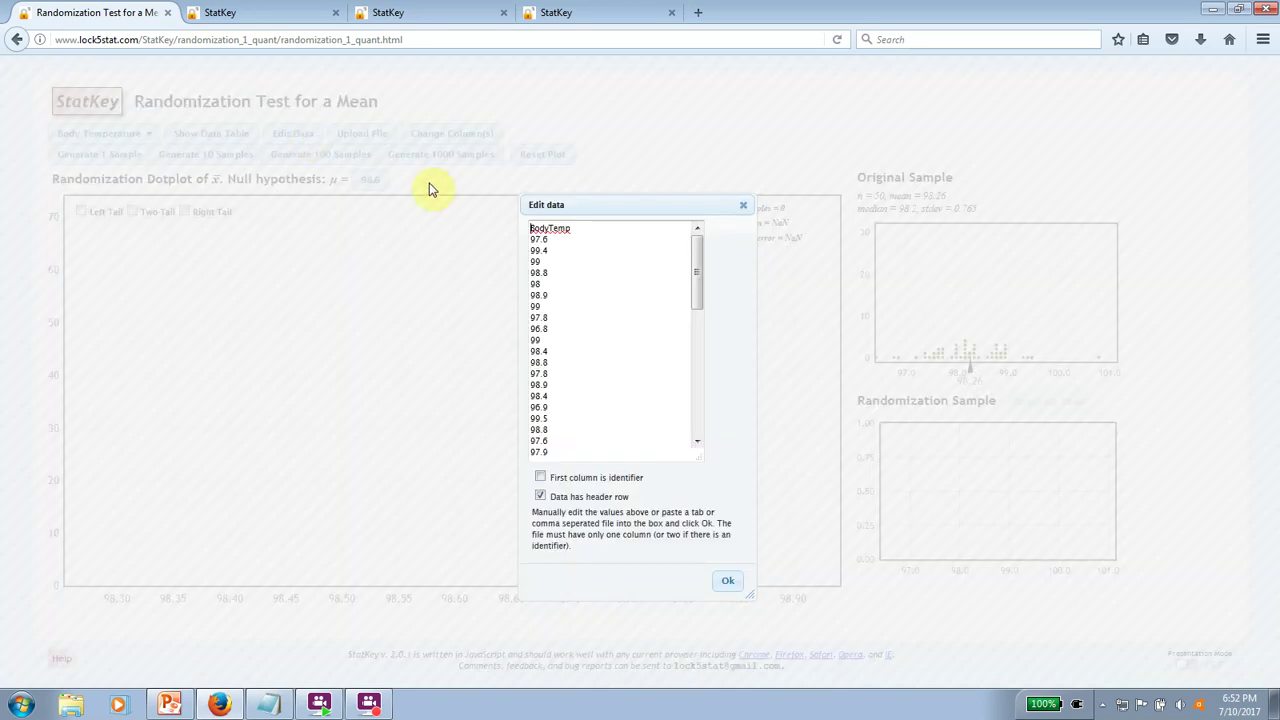
double_click(530, 228)
drag(530, 228, 609, 523)
key(Delete)
click(540, 496)
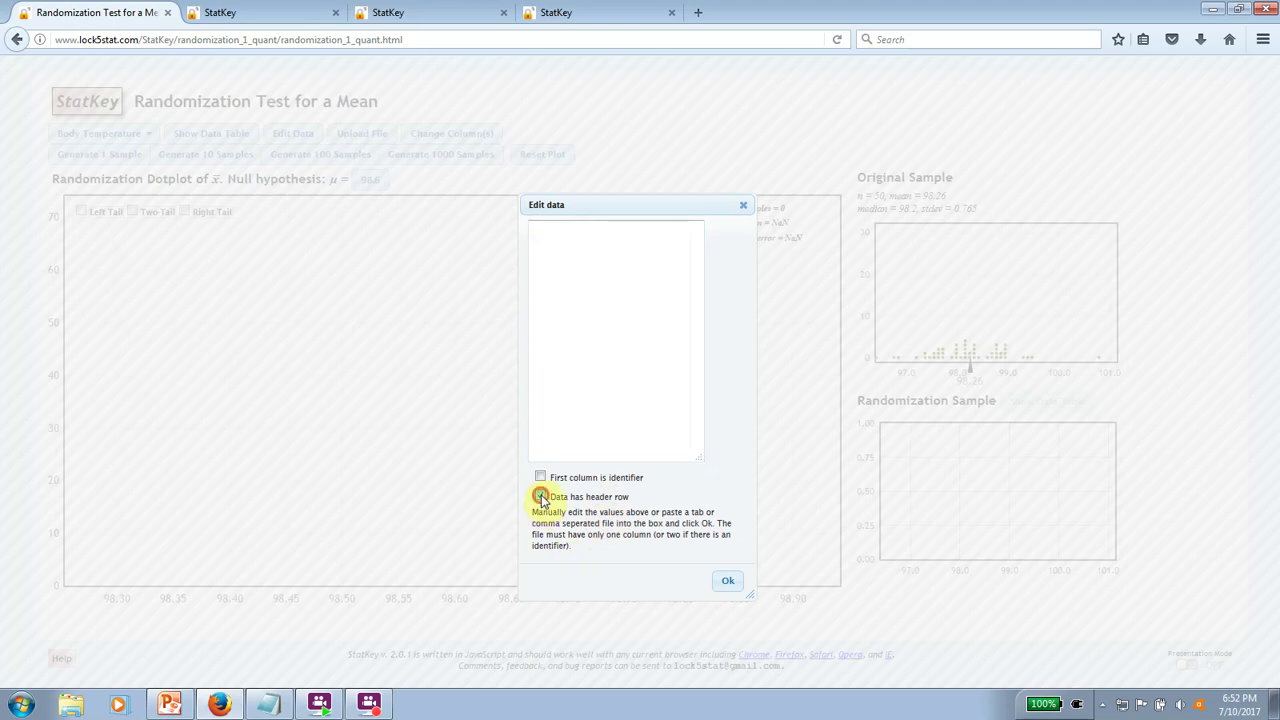
Copy the ten leisure-hour values, 14 through 33, from Notepad and load them as the test's sample data
click(268, 704)
drag(303, 334, 272, 236)
key(ctrl+c)
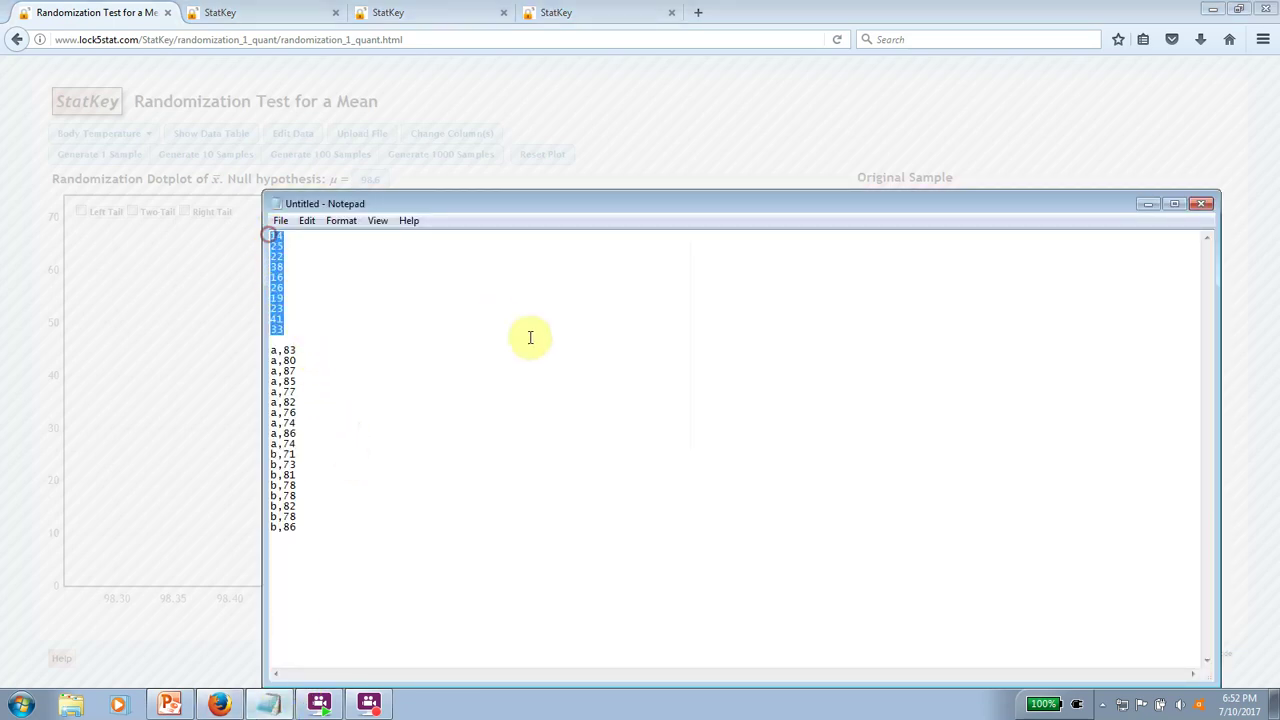
click(210, 413)
click(600, 318)
key(ctrl+v)
click(729, 583)
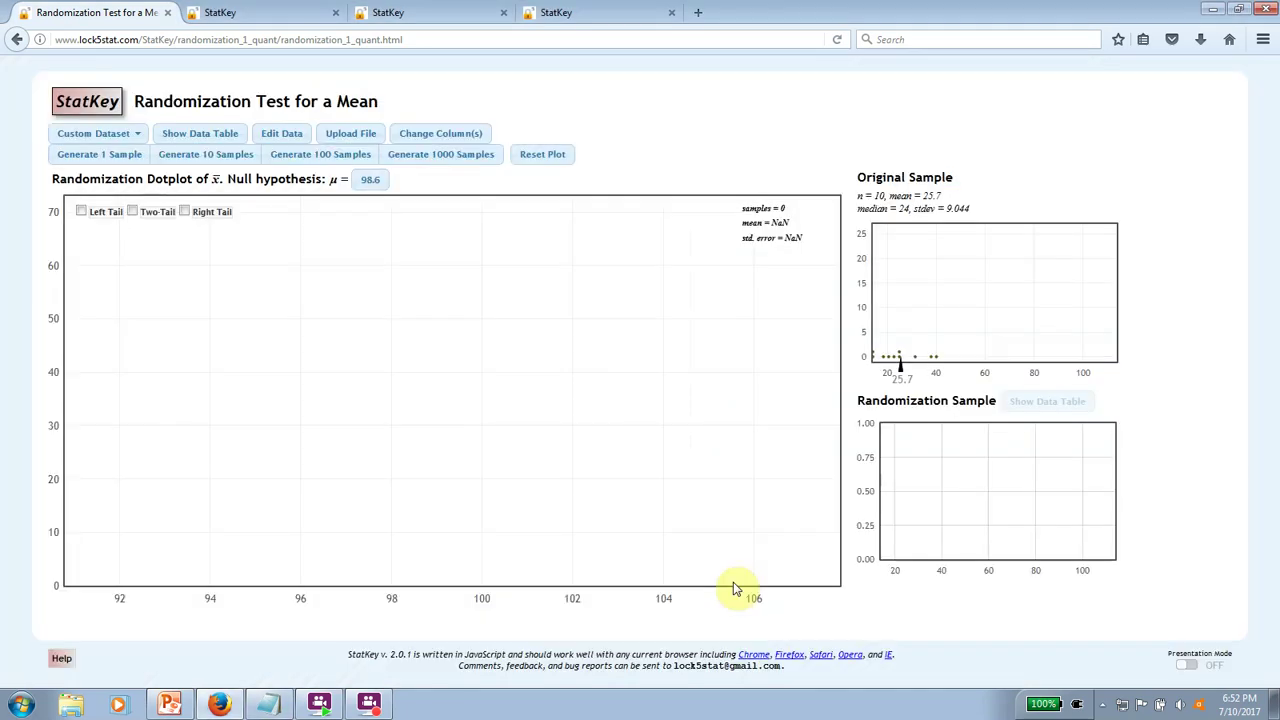
Set the null hypothesis mean to 18 and generate 5000 randomization samples in batches of 1000
click(372, 182)
text(18)
key(Return)
click(424, 166)
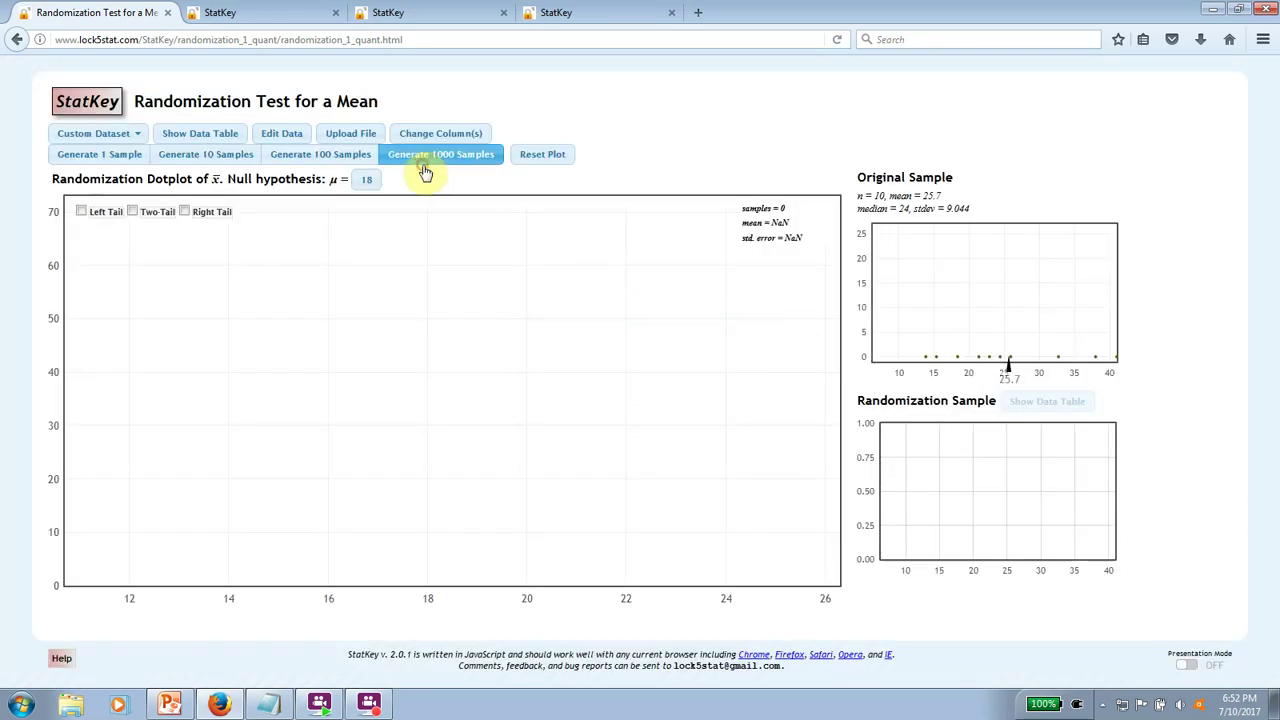
click(424, 166)
click(424, 168)
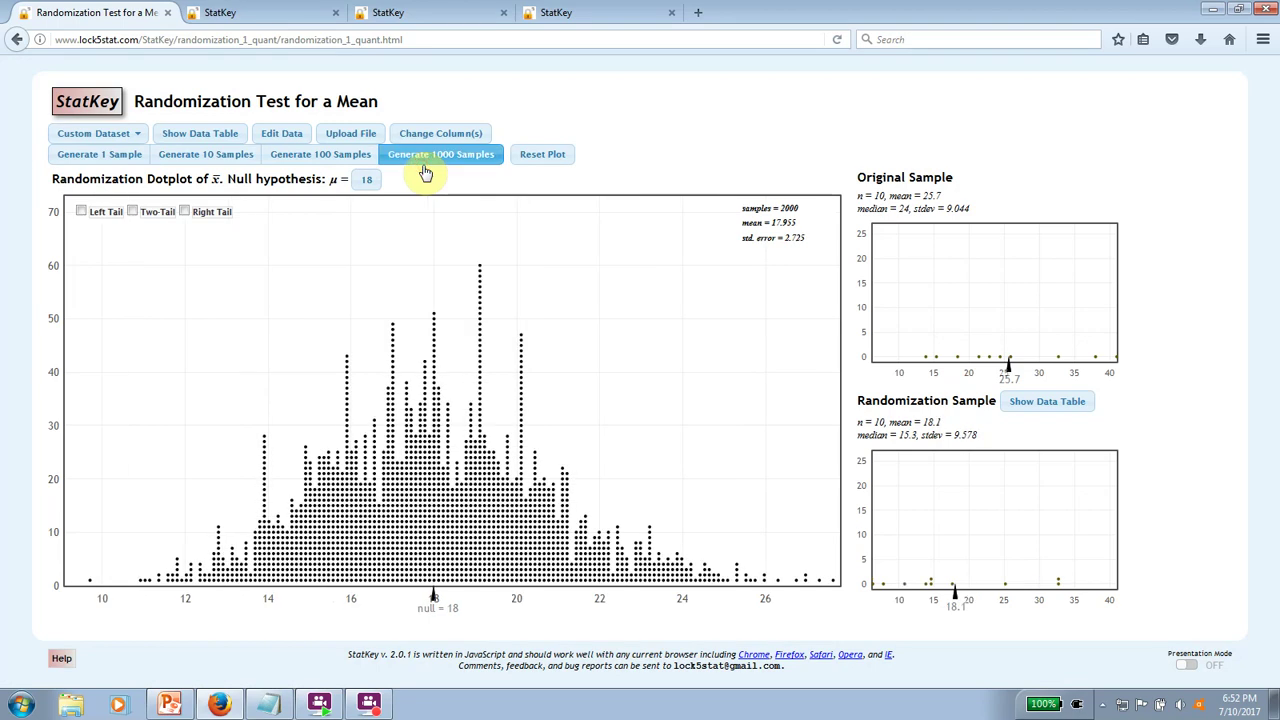
click(424, 168)
click(424, 166)
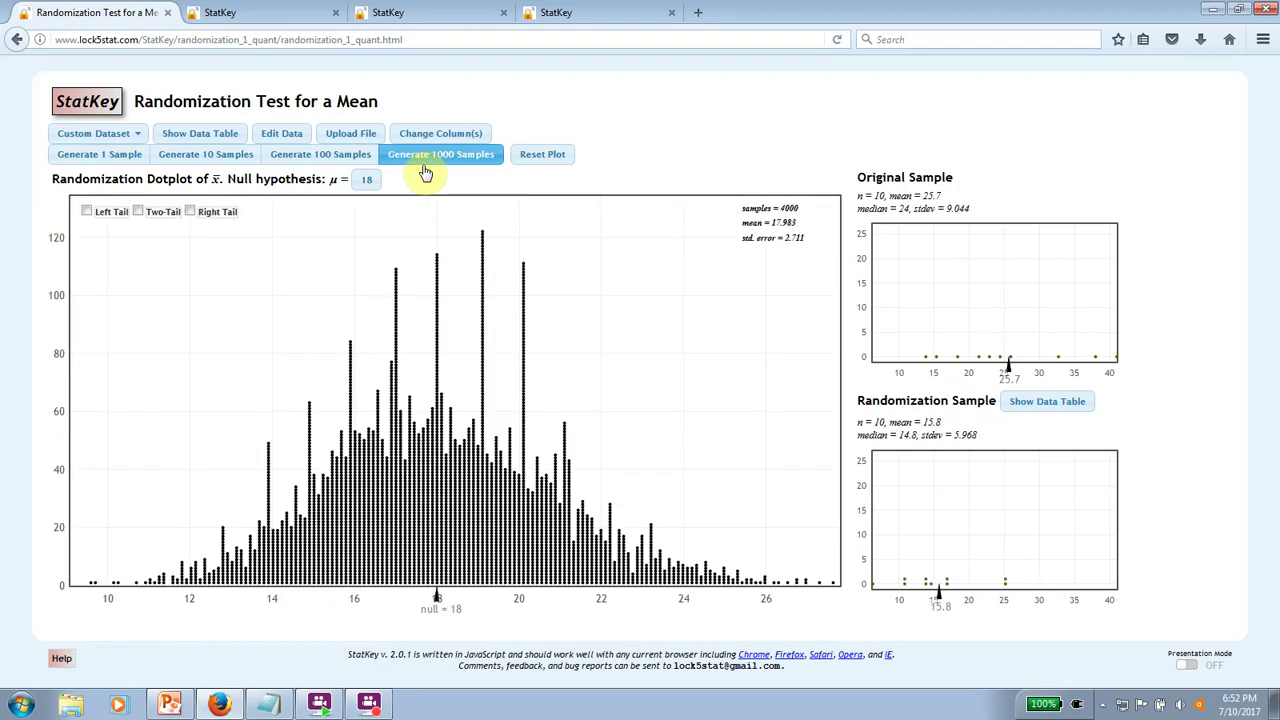
Turn on presentation mode and mark two tails on the mean dotplot with an upper cutoff of 25.7
click(1184, 665)
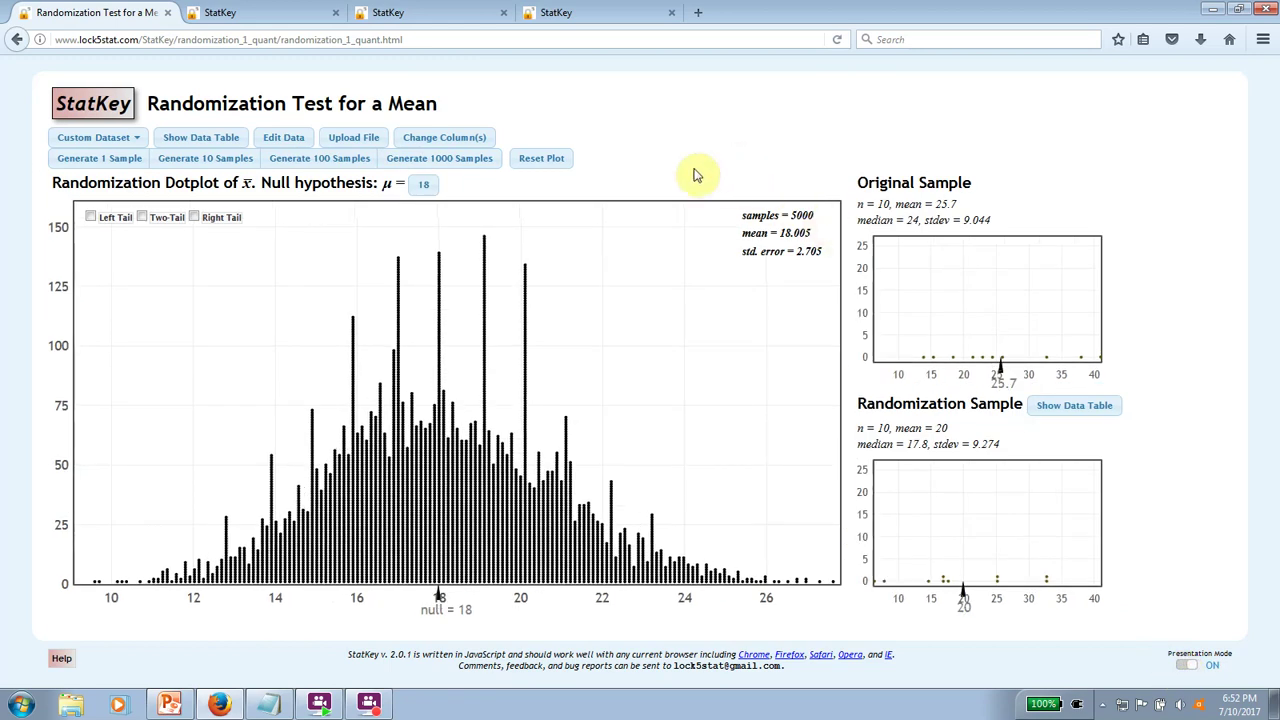
click(142, 218)
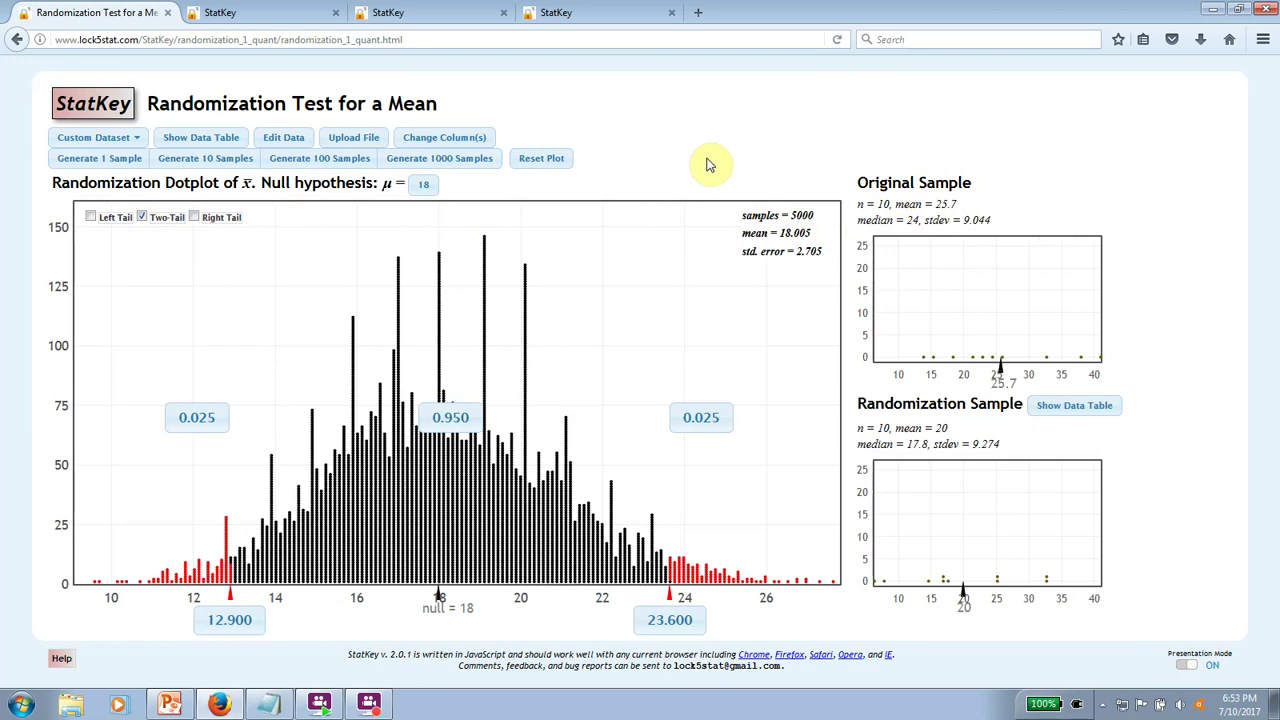
click(557, 480)
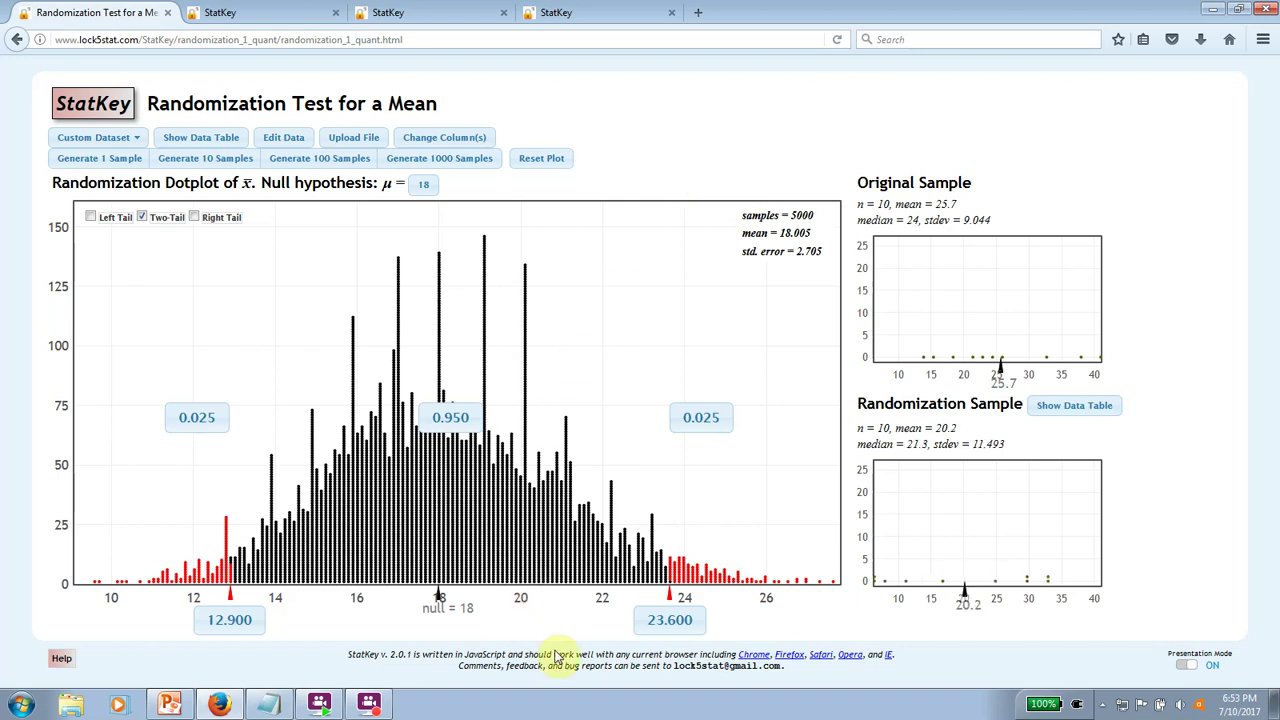
click(655, 622)
text(25.7)
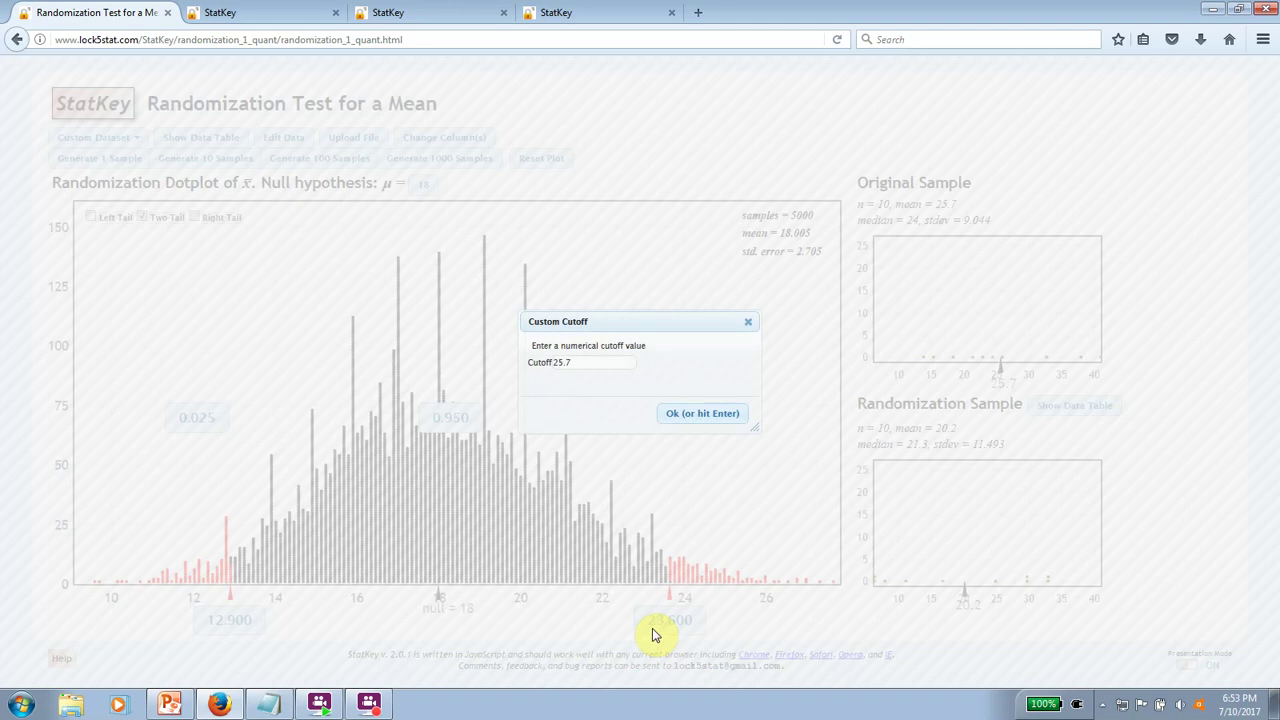
key(Return)
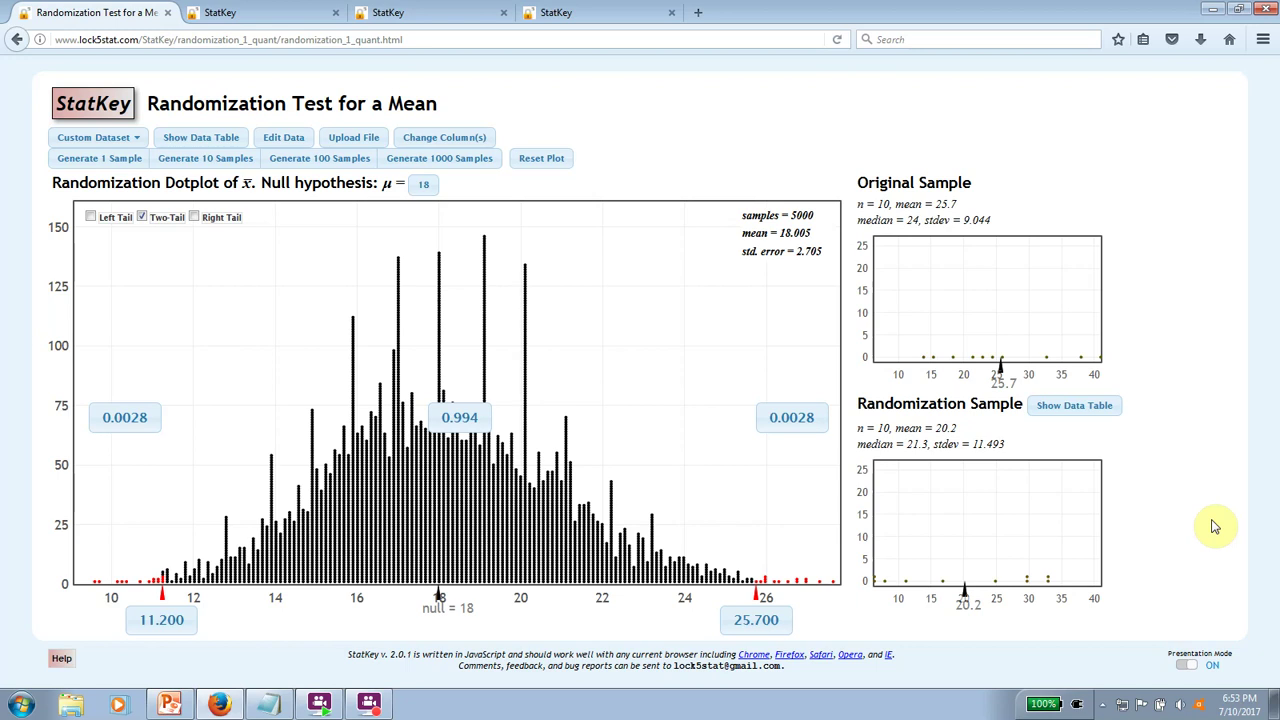
Reveal the hypotheses on the Single Proportion slide in PowerPoint, and open StatKey's randomization test for a single proportion in Firefox
key(alt+Tab)
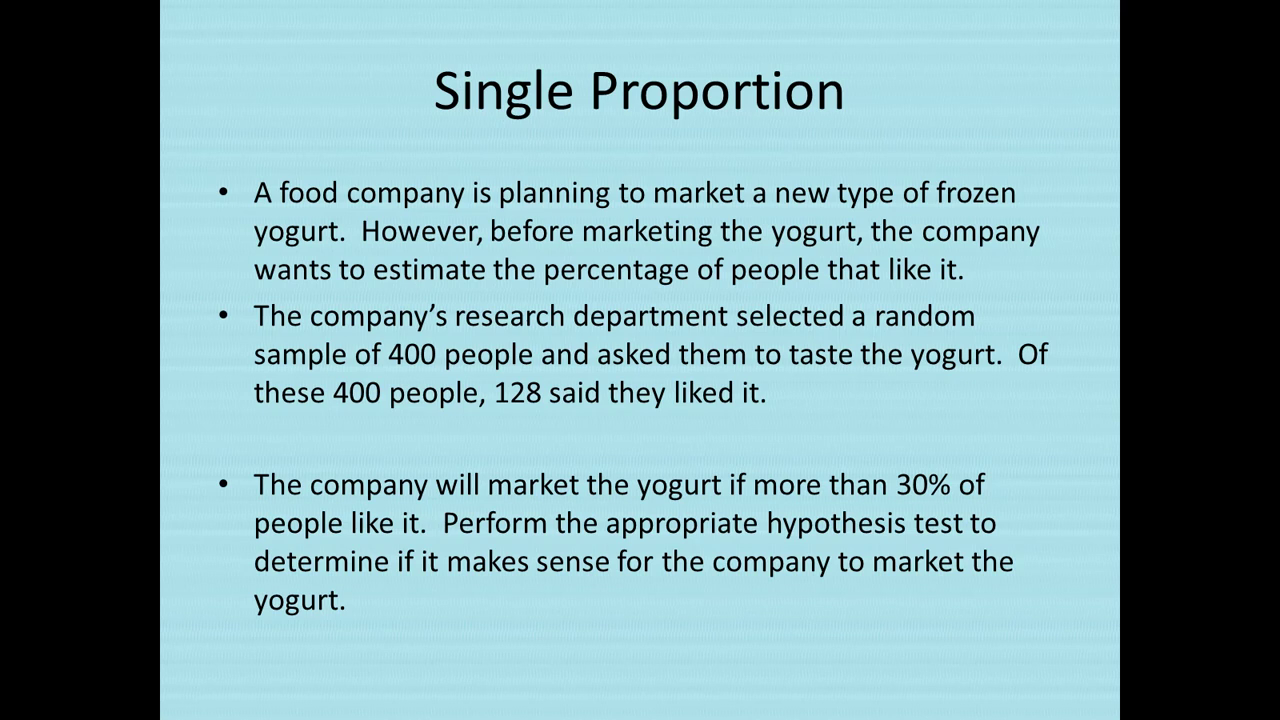
key(Right)
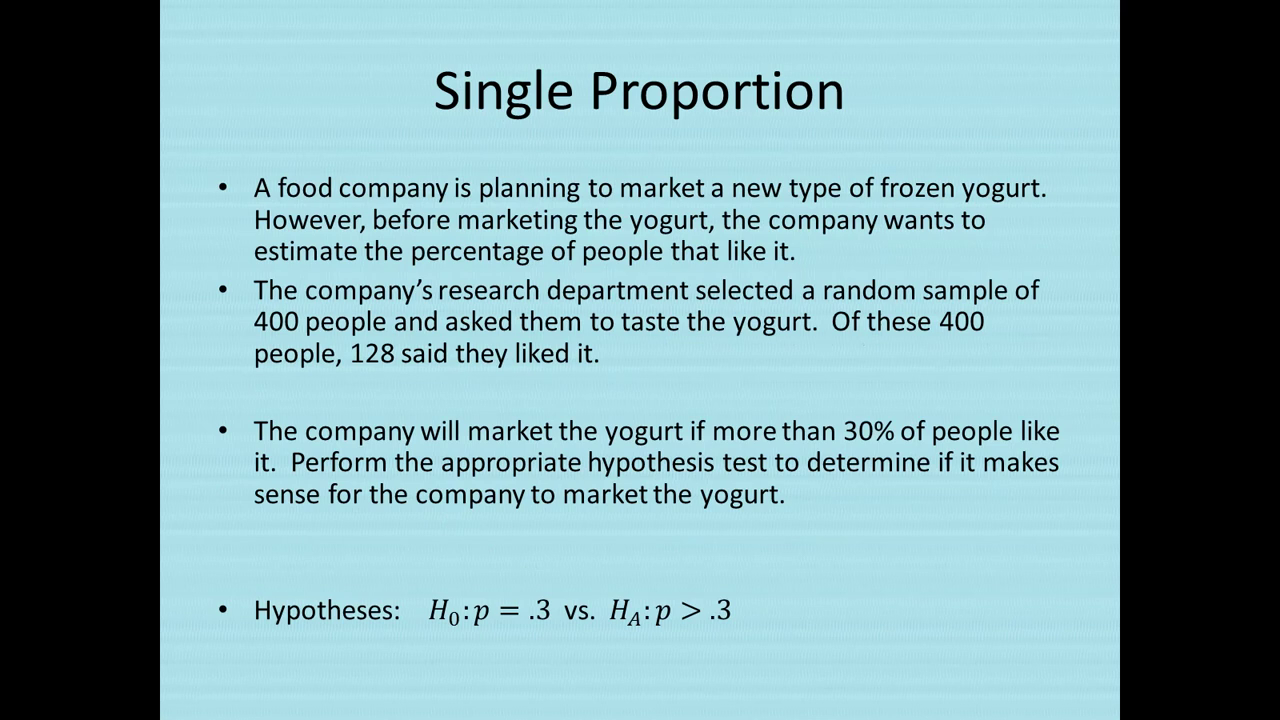
key(alt+Tab)
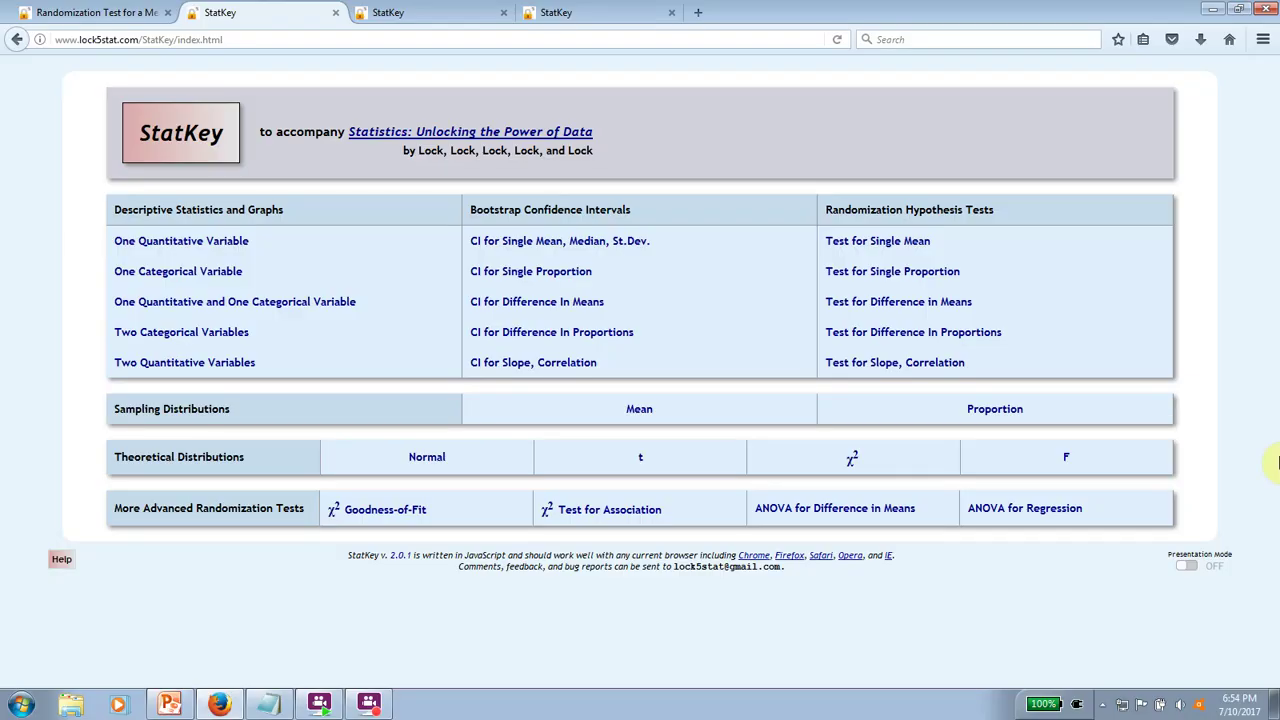
click(958, 273)
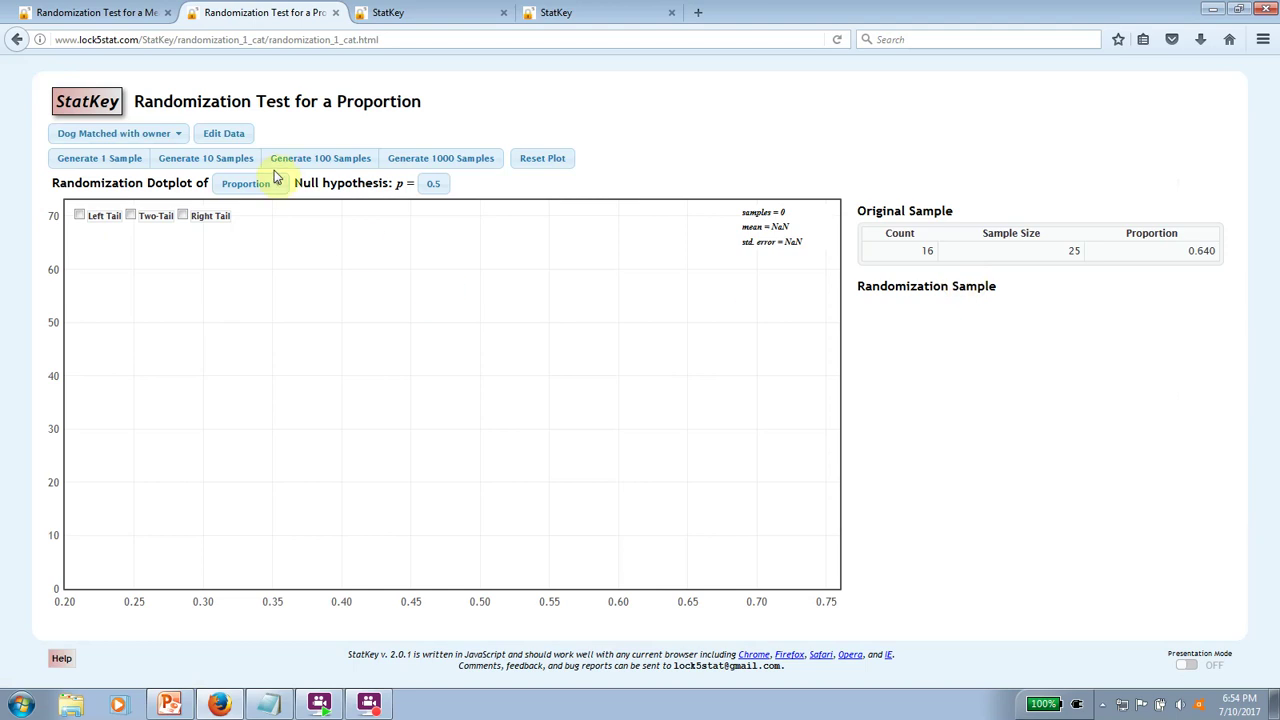
Edit the proportion test's sample data to a count of 128 and a sample size of 400
click(232, 135)
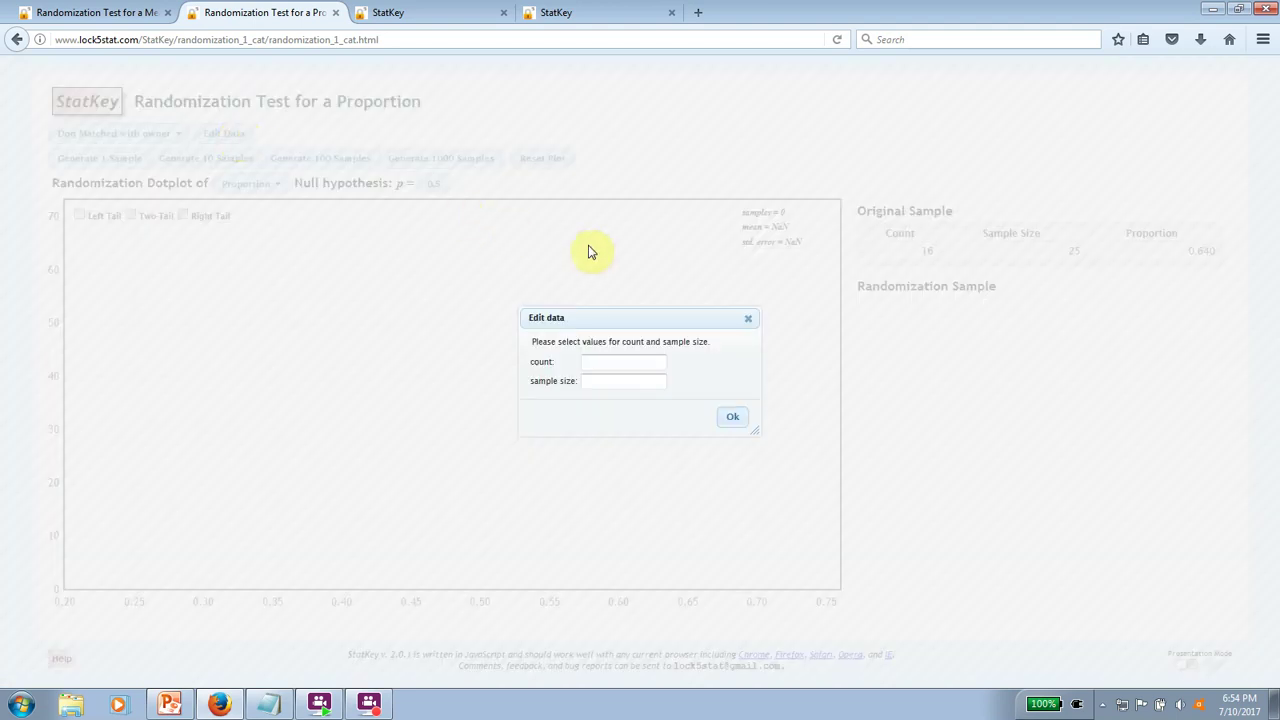
text(128)
key(Tab)
text(400)
click(732, 417)
Set the null hypothesis proportion to .3 and generate 5000 randomization samples in batches of 1000
click(433, 185)
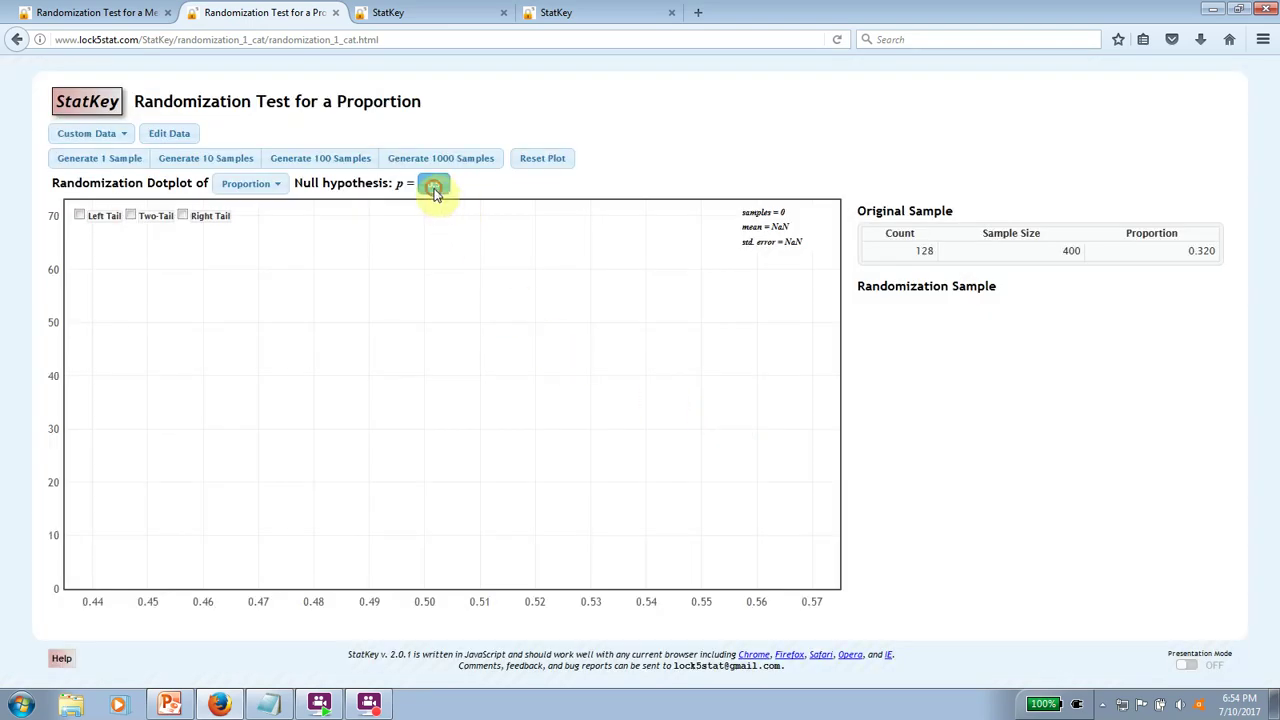
text(.3)
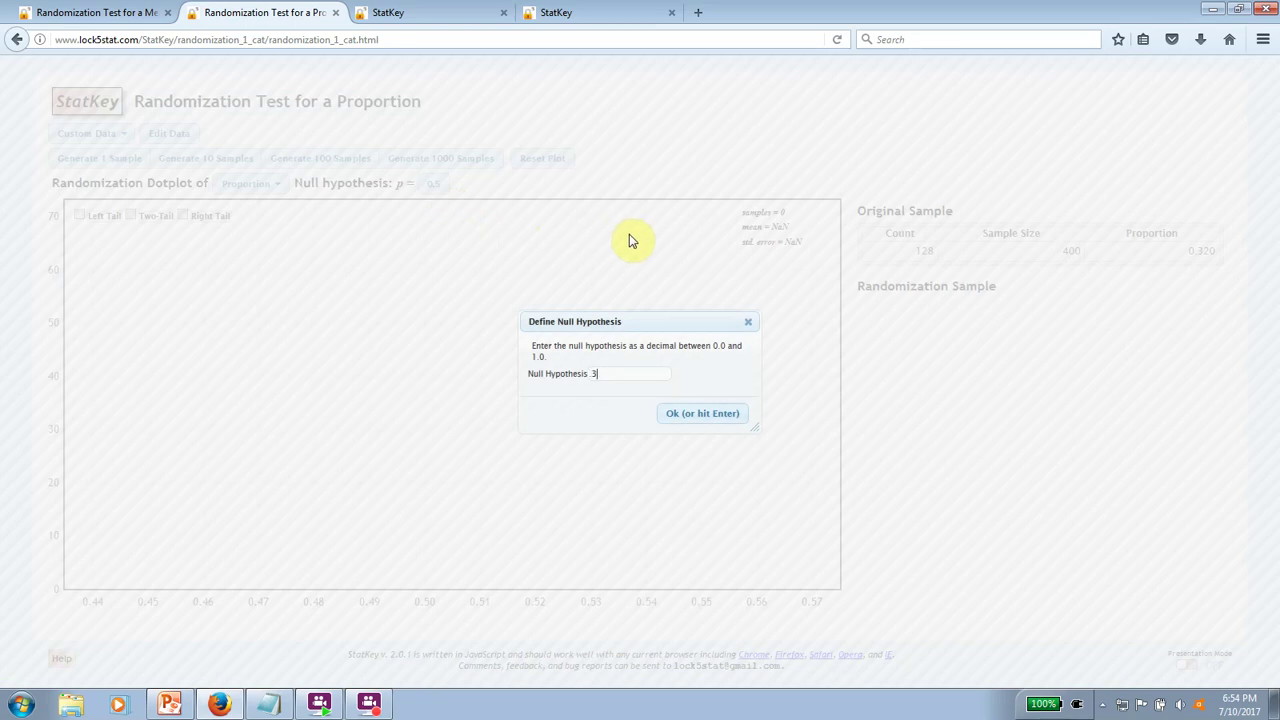
click(686, 413)
click(445, 163)
click(456, 163)
click(457, 163)
click(457, 163)
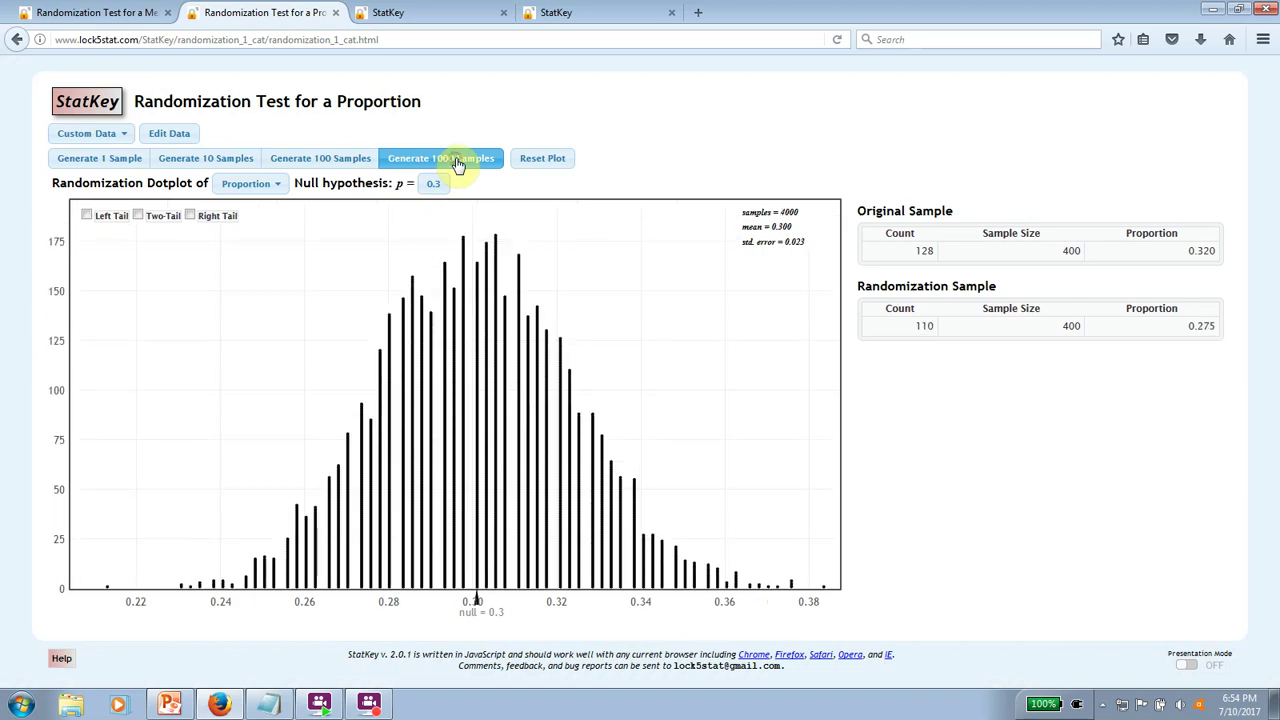
click(457, 163)
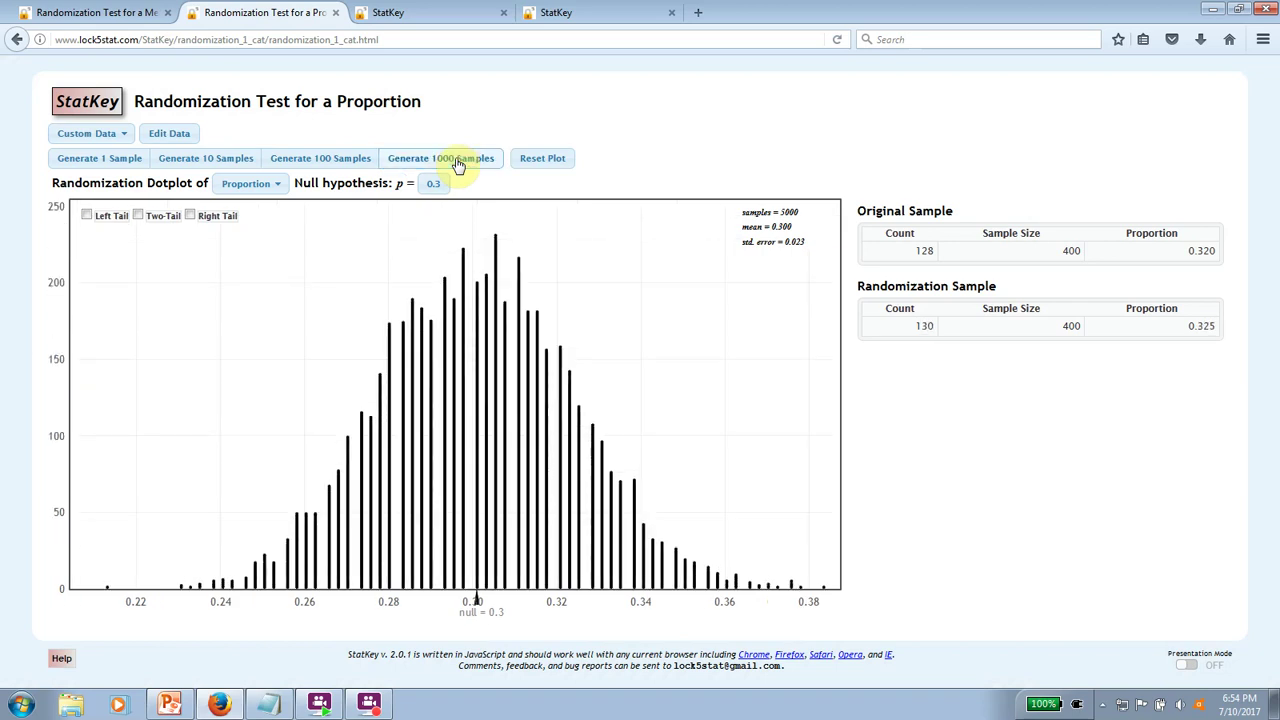
Turn on presentation mode and mark the right tail of the proportion dotplot with a cutoff of .32
click(1185, 665)
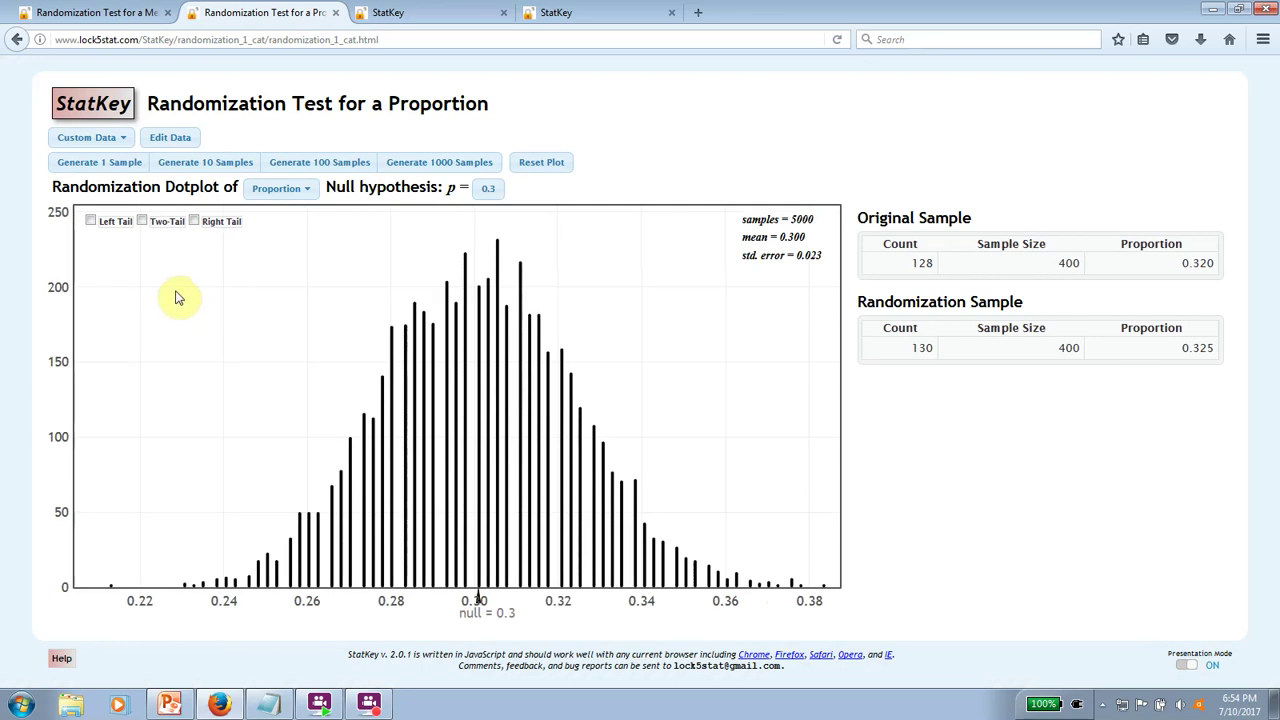
click(196, 222)
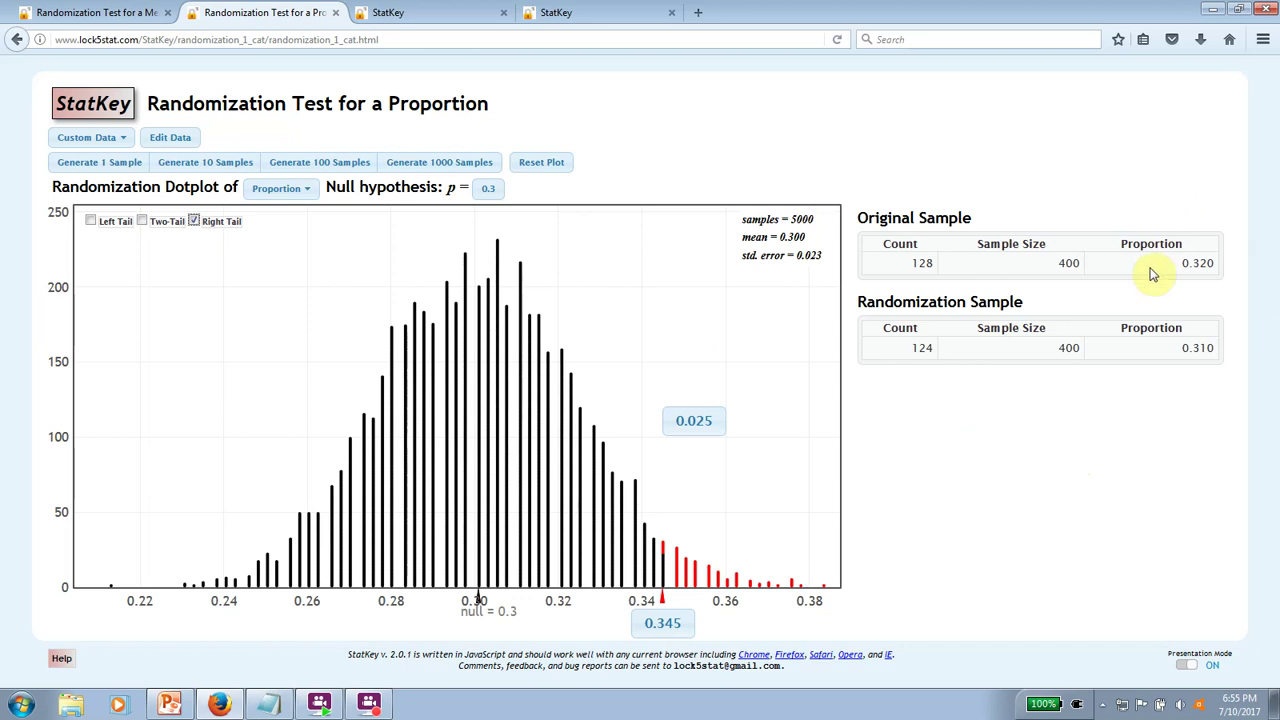
click(660, 627)
text(32)
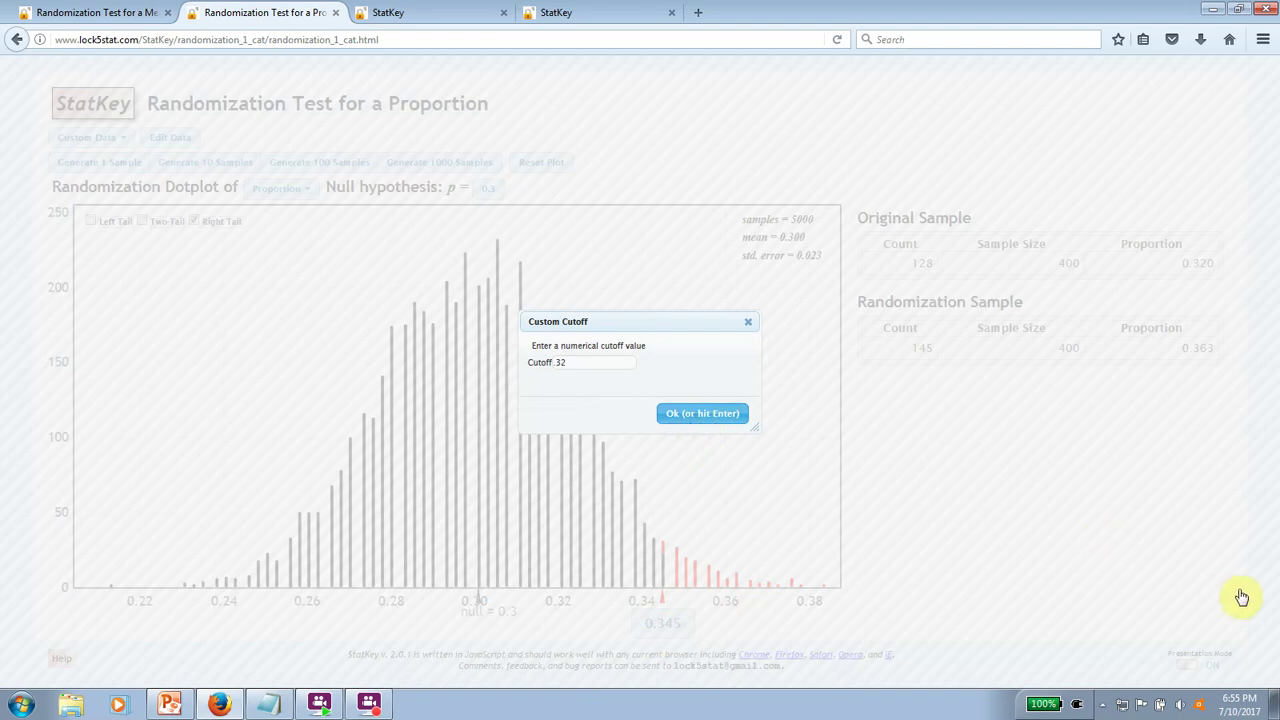
key(Return)
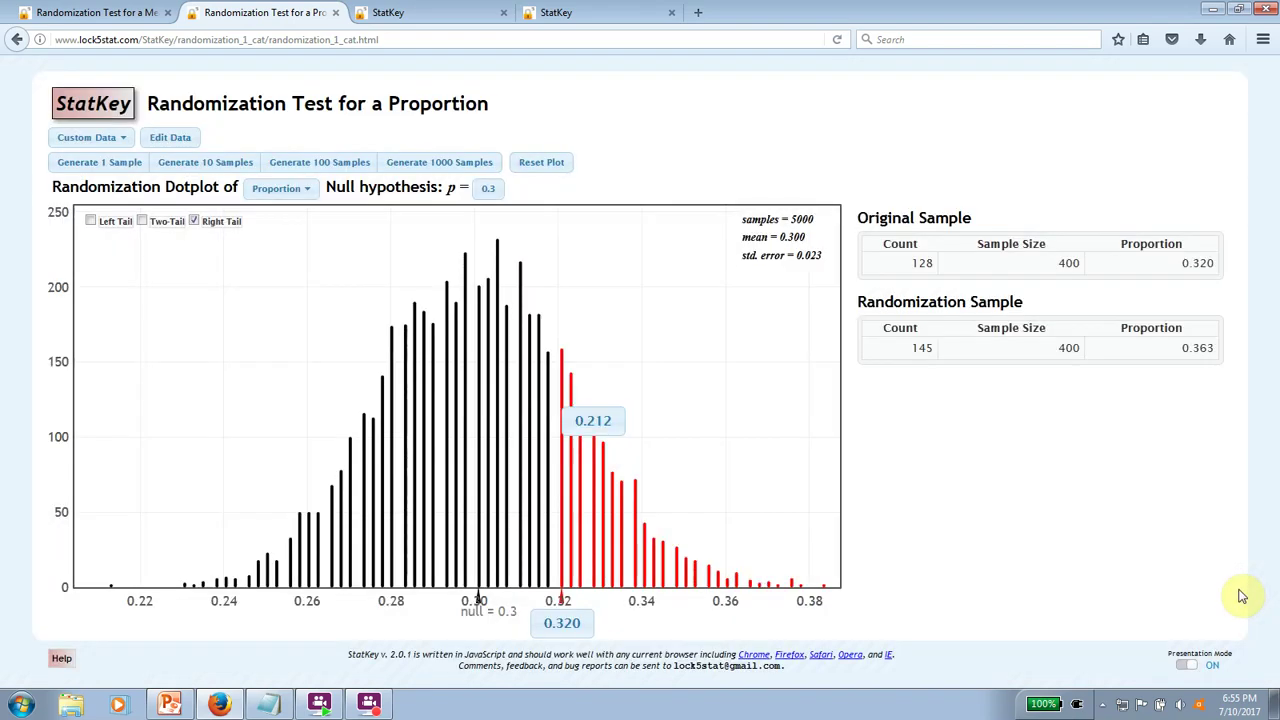
Reveal the hypotheses on the Difference of Means slide in PowerPoint, and open StatKey's randomization test for a difference in means in Firefox
key(alt+Tab)
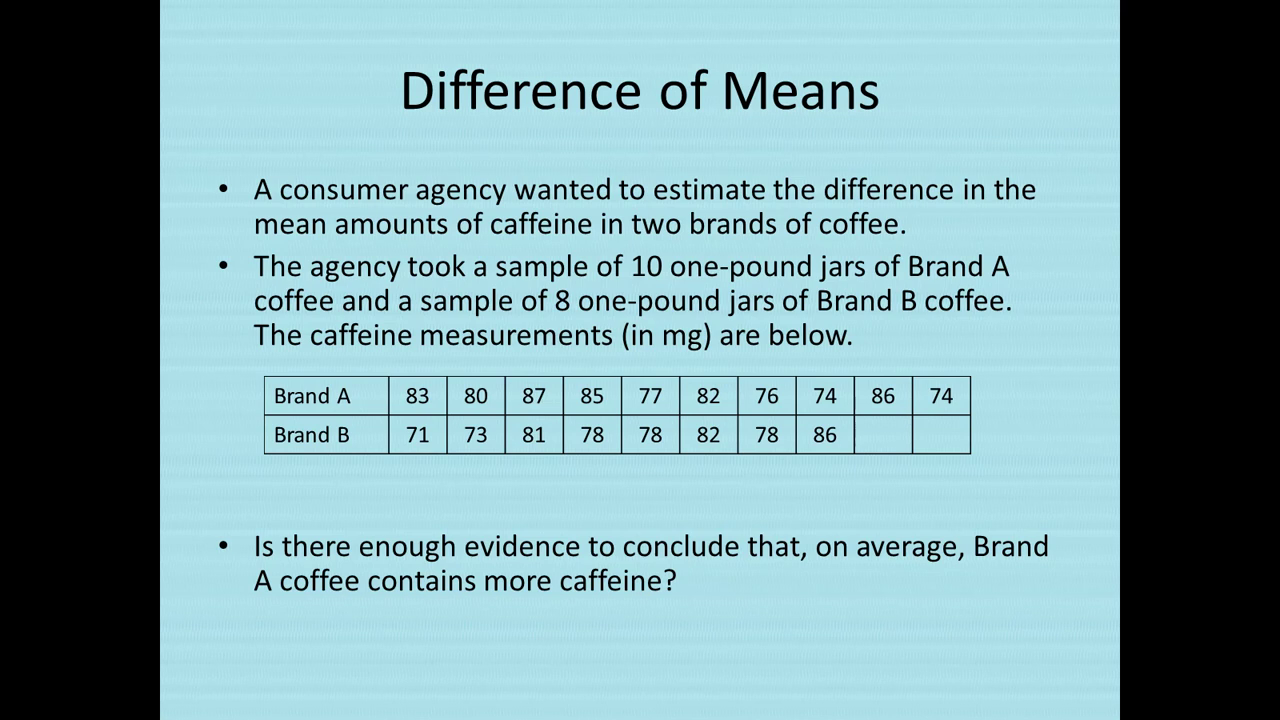
key(Right)
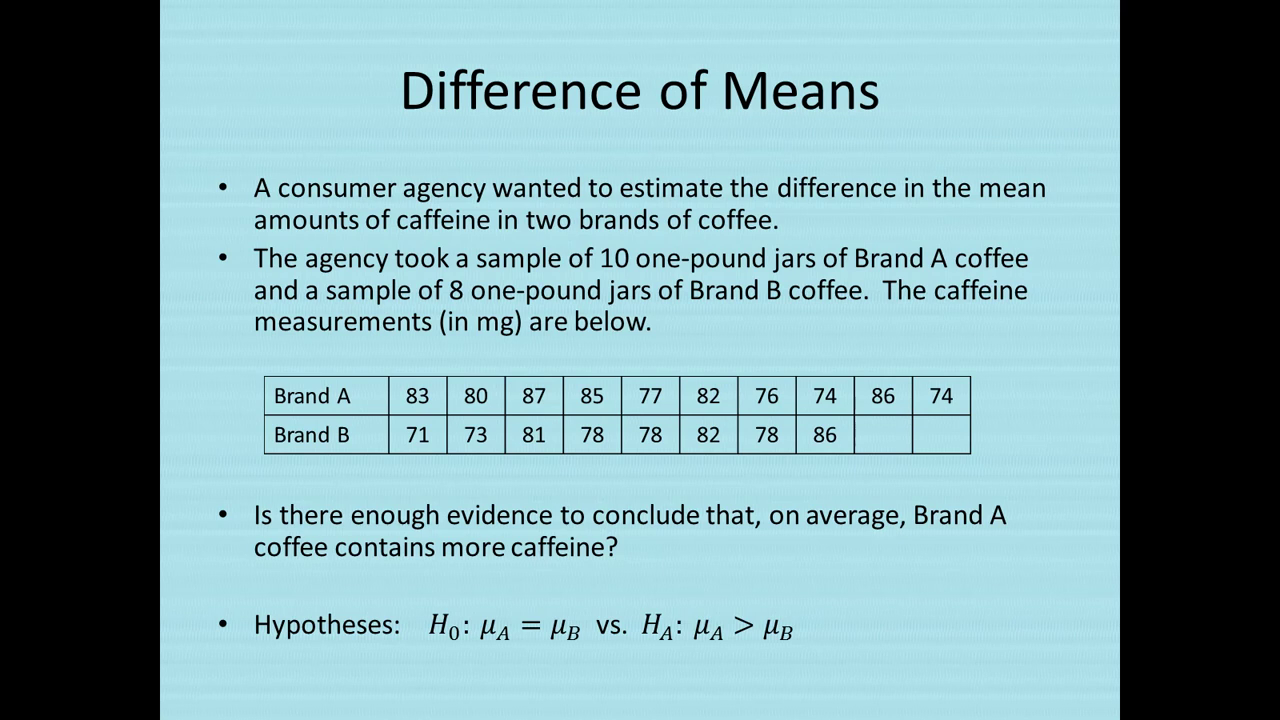
key(alt+Tab)
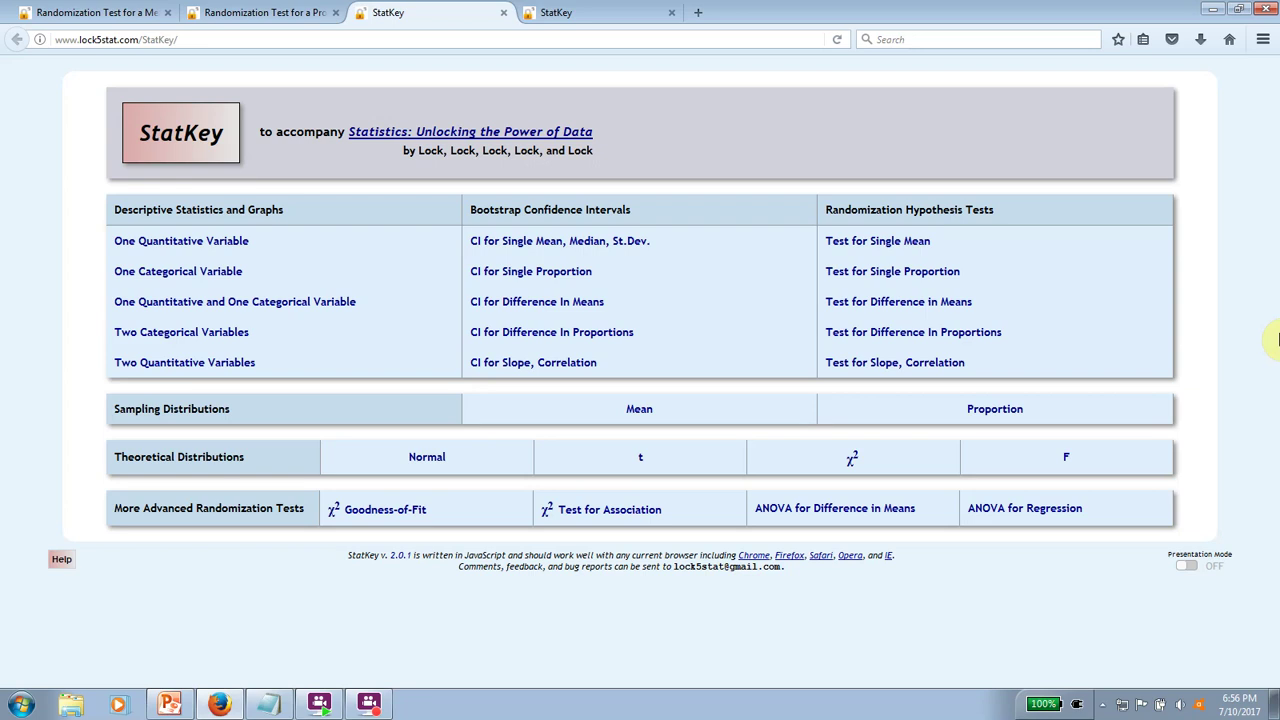
click(968, 308)
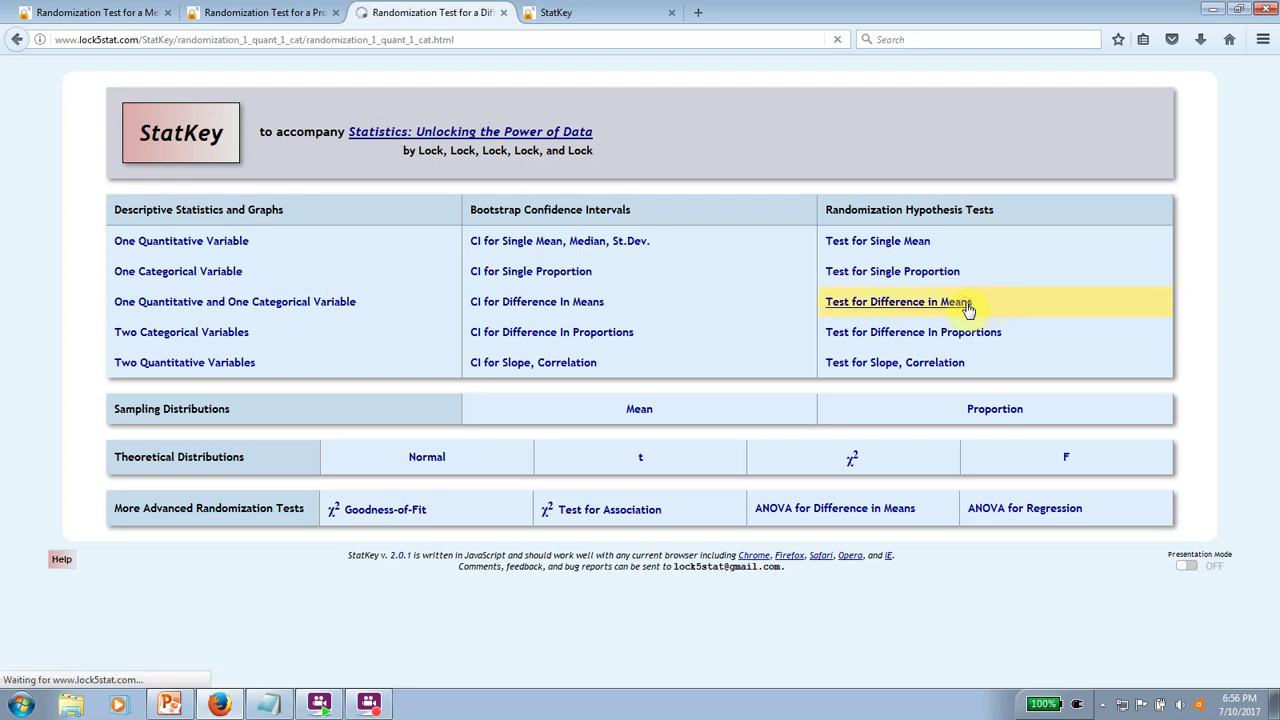
Clear the leniency and smiles values from the difference-in-means test's editable dataset
click(300, 136)
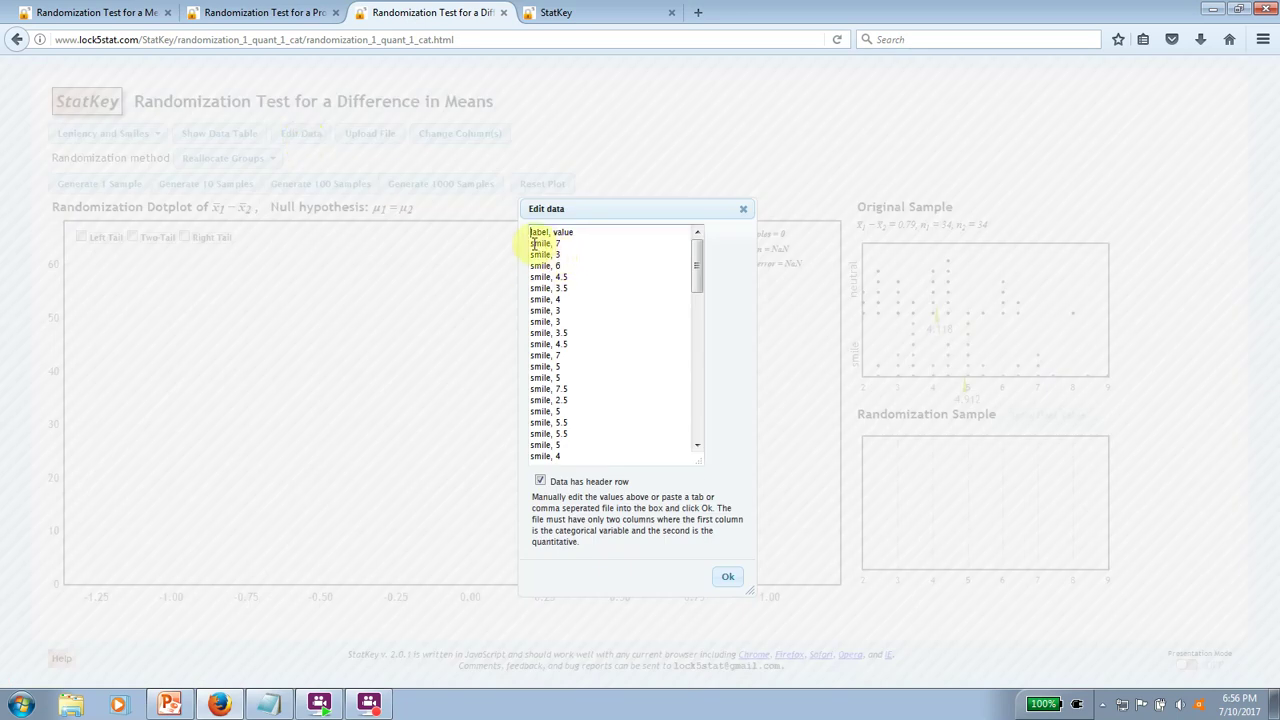
drag(531, 244, 597, 611)
key(Delete)
Copy the a/b group values from the Notepad file into StatKey's Edit data box below the header row and apply the custom dataset
click(253, 707)
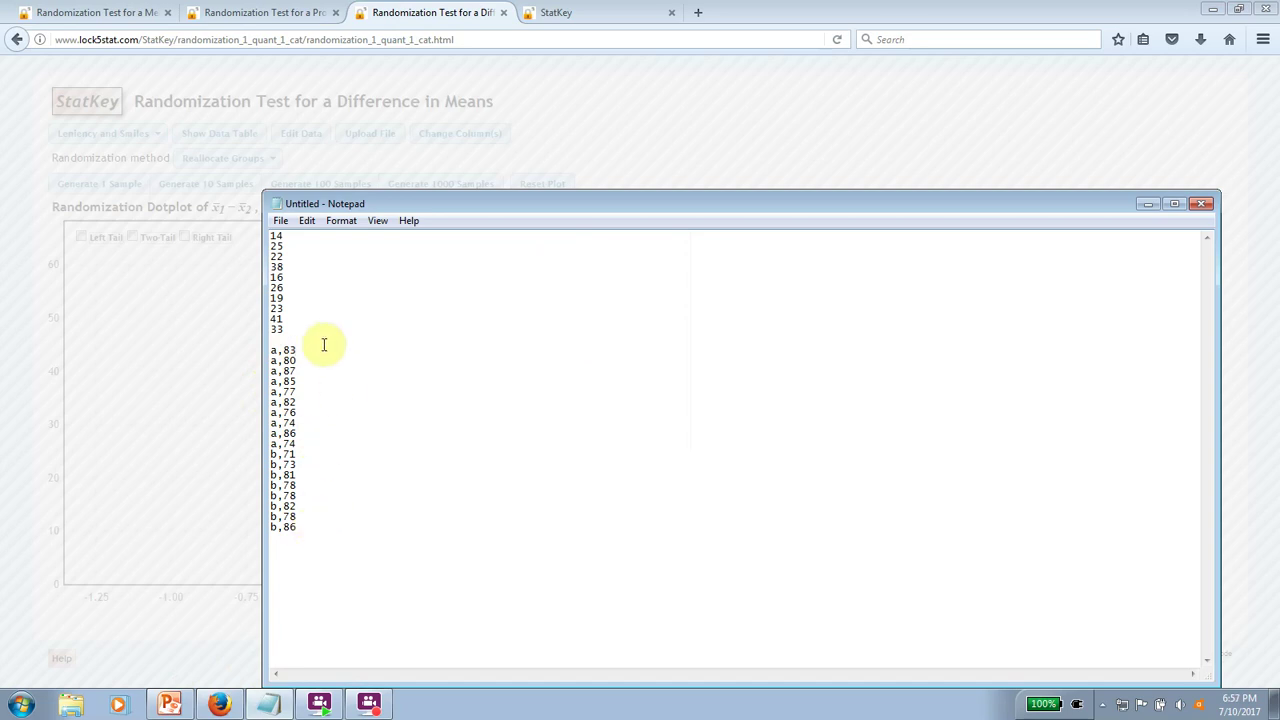
mouse_move(270, 350)
mouse_down()
mouse_move(308, 397)
mouse_move(310, 522)
mouse_up()
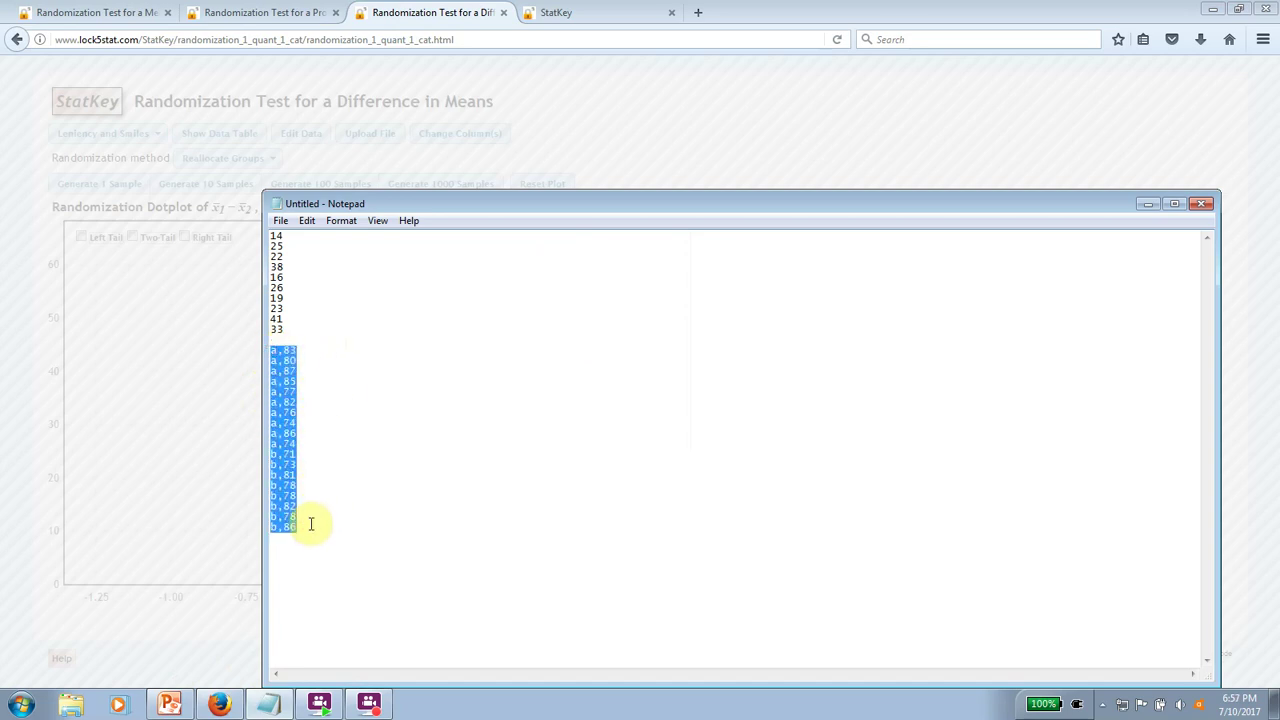
key(ctrl+c)
click(212, 513)
click(565, 252)
key(ctrl+v)
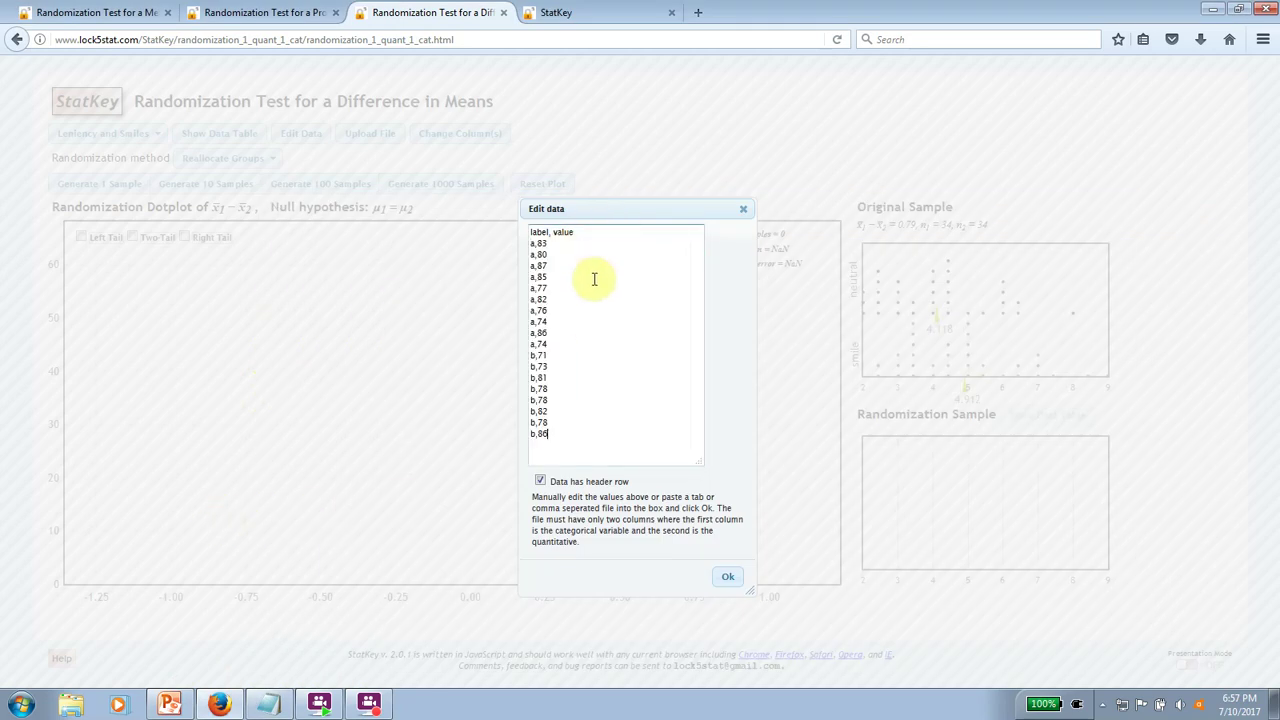
click(729, 579)
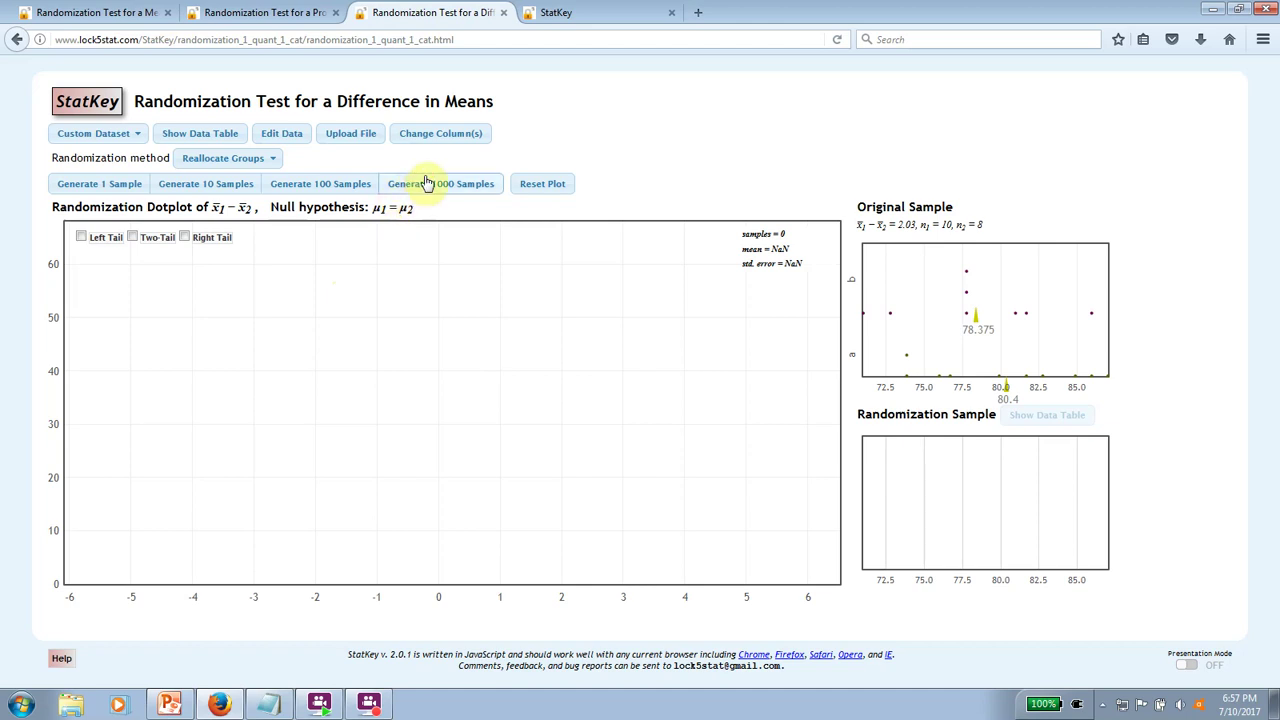
Generate 5000 randomization samples for the difference in means in batches of 1000
click(425, 181)
click(425, 181)
click(425, 181)
click(425, 181)
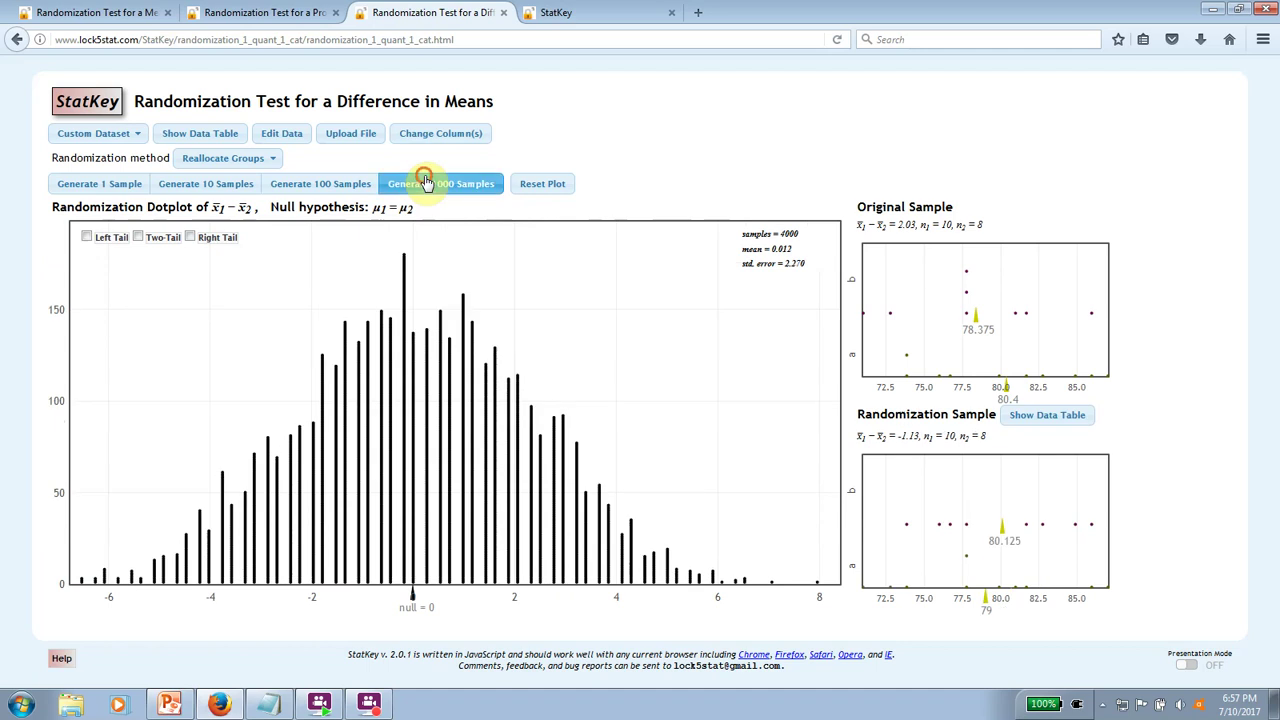
Turn on presentation mode and mark the right tail of the difference-in-means dotplot with a cutoff of 2.03
click(1187, 670)
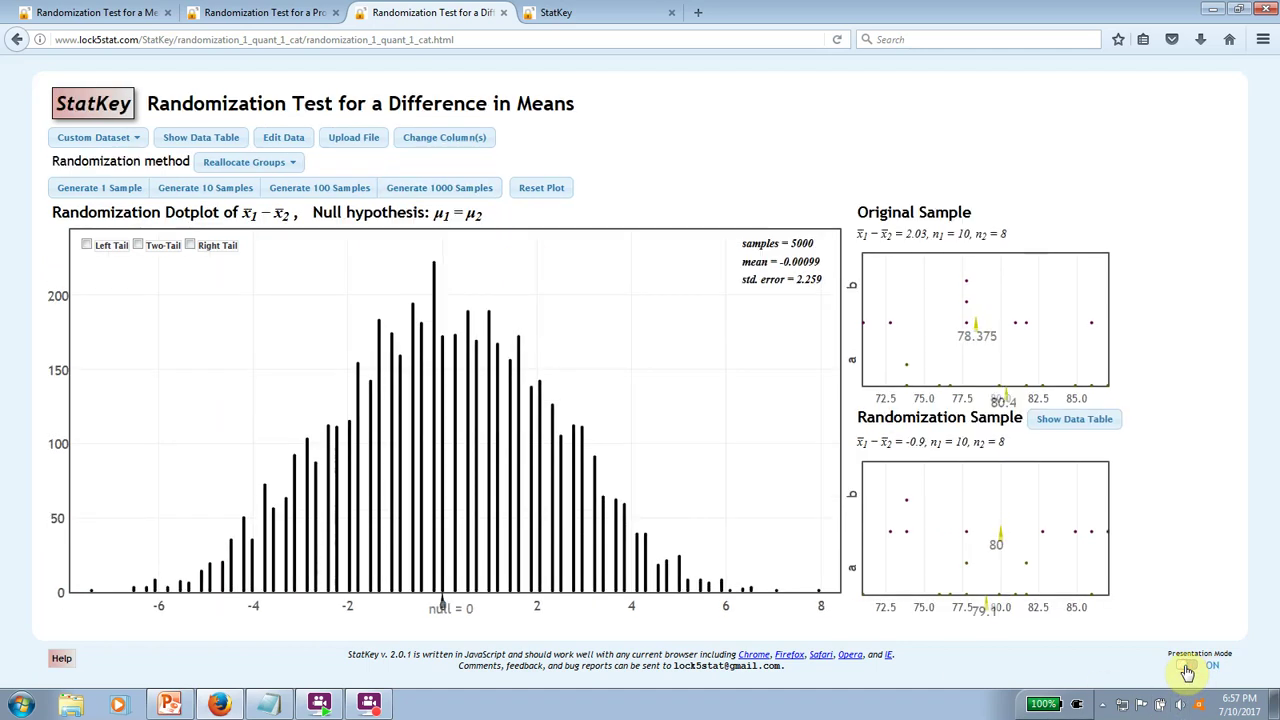
click(195, 245)
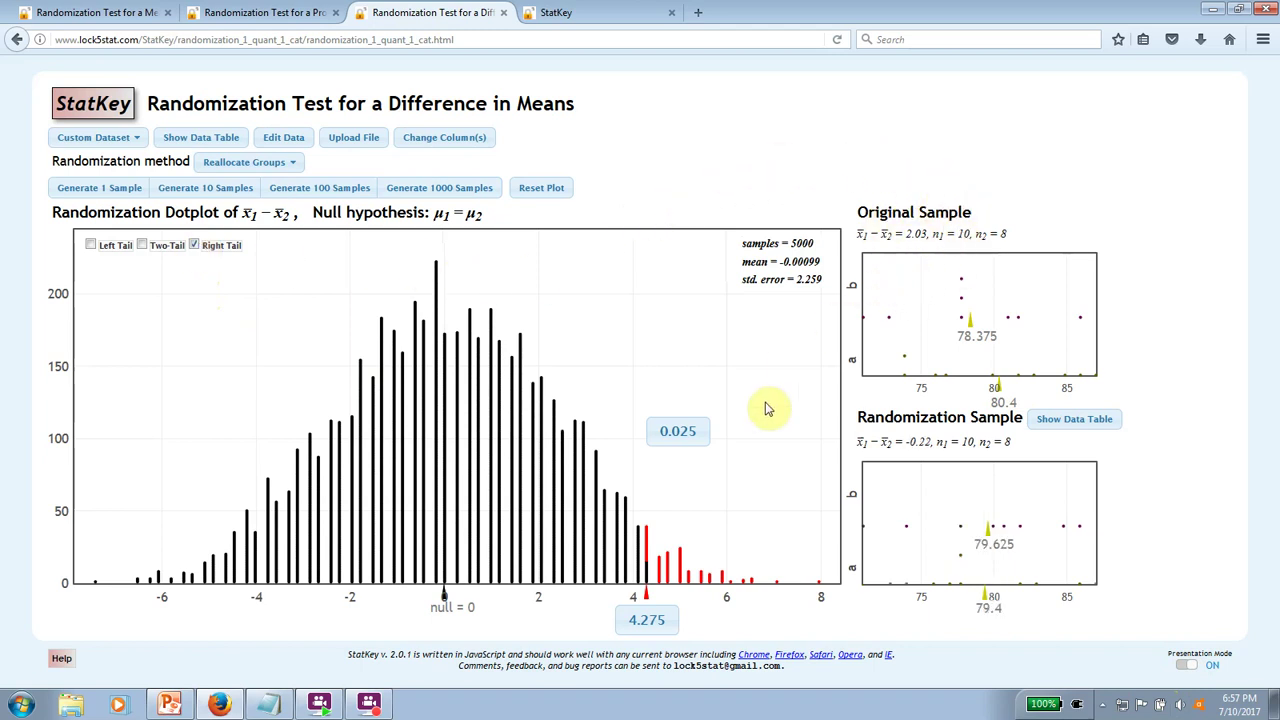
click(650, 624)
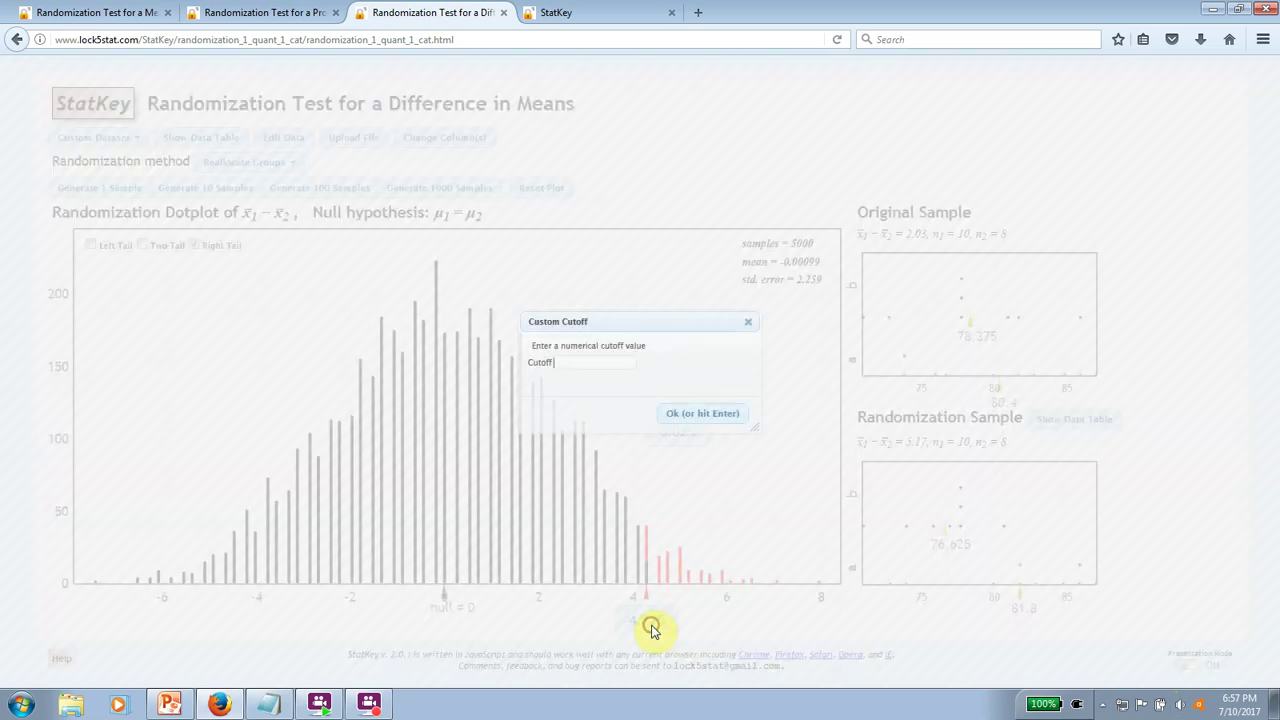
text(2.03)
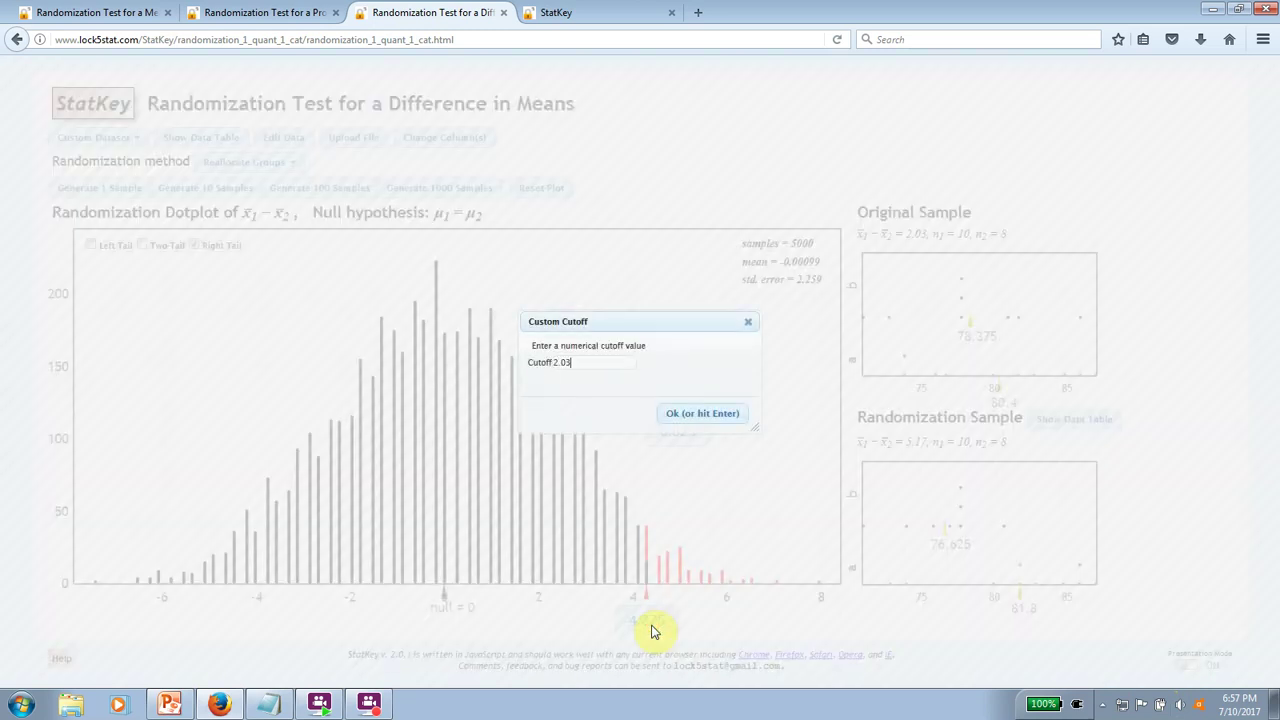
click(688, 414)
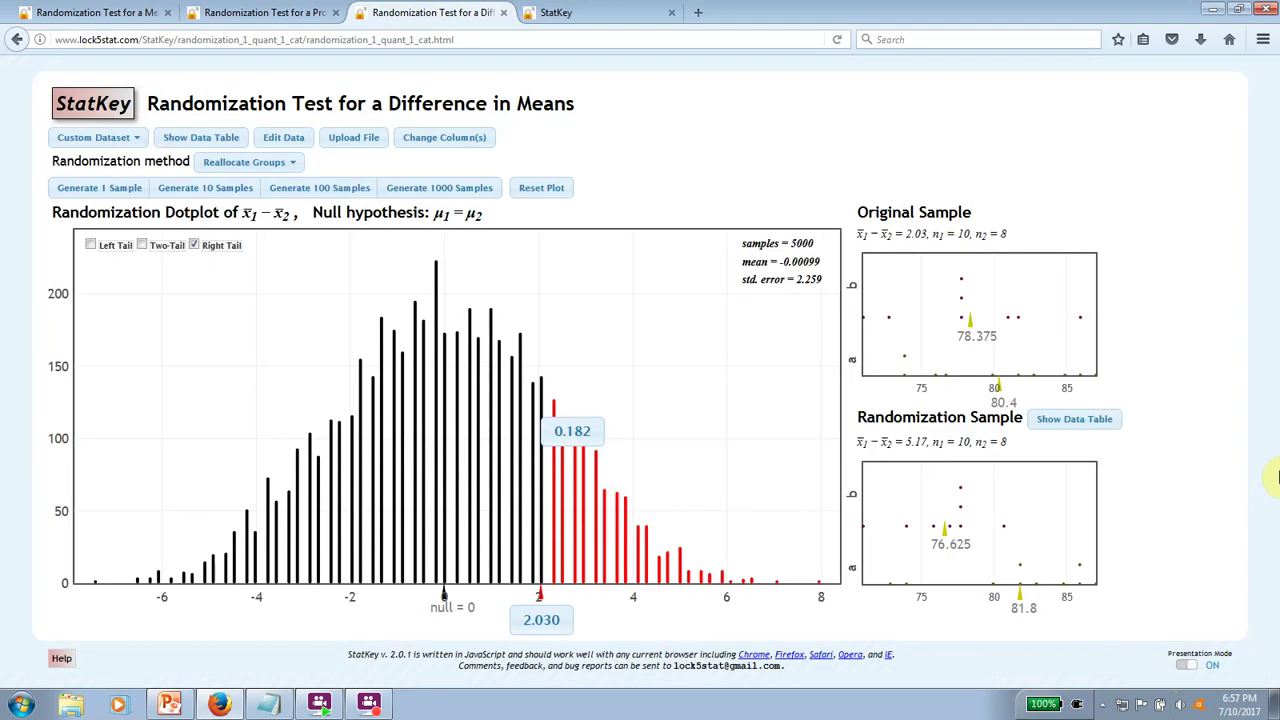